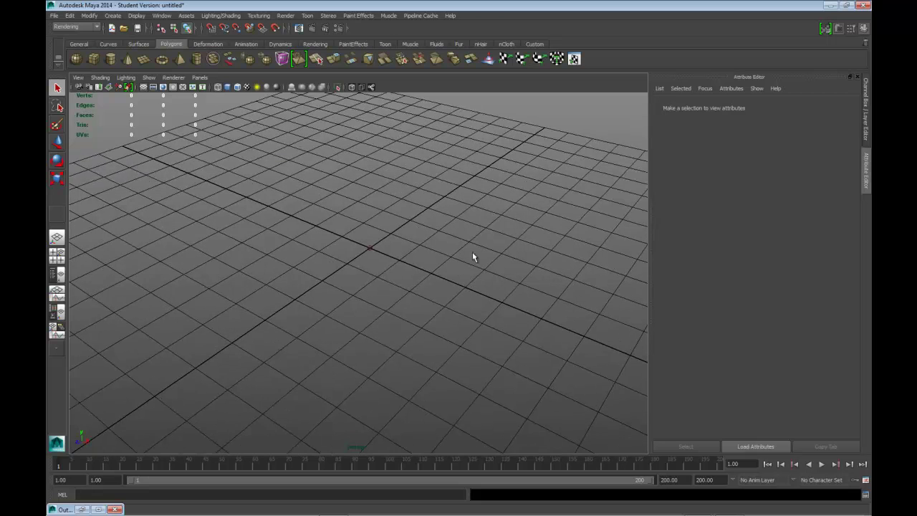
Select the Sparks_Emitter at the grid origin and check the scene objects in the Outliner.
left_click(373, 244)
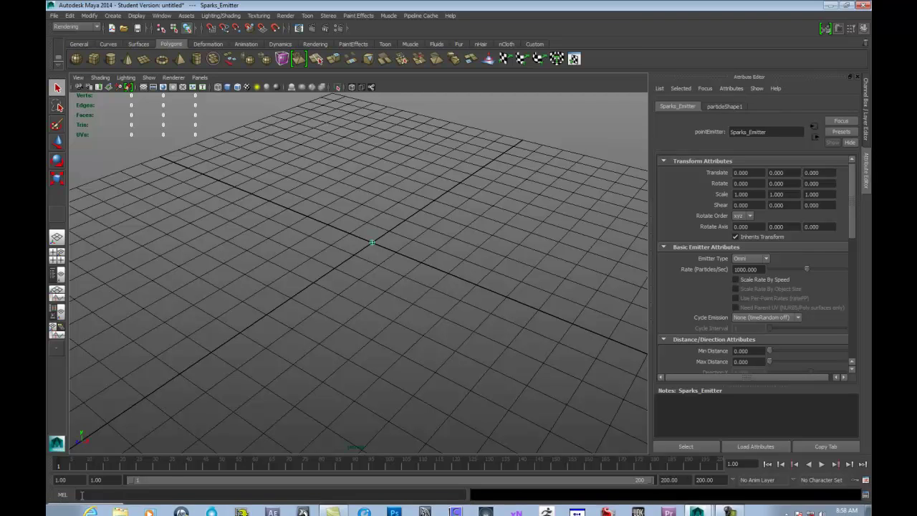
left_click(83, 510)
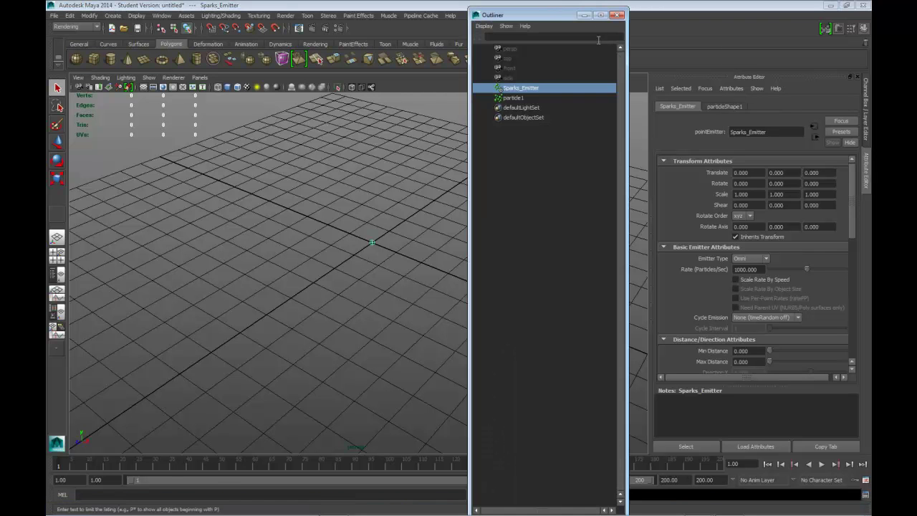
left_click(584, 15)
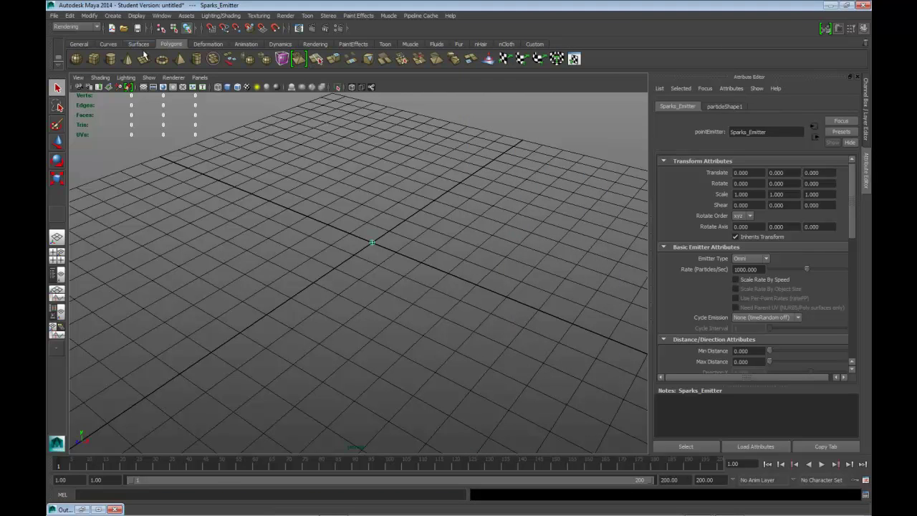
left_click(298, 59)
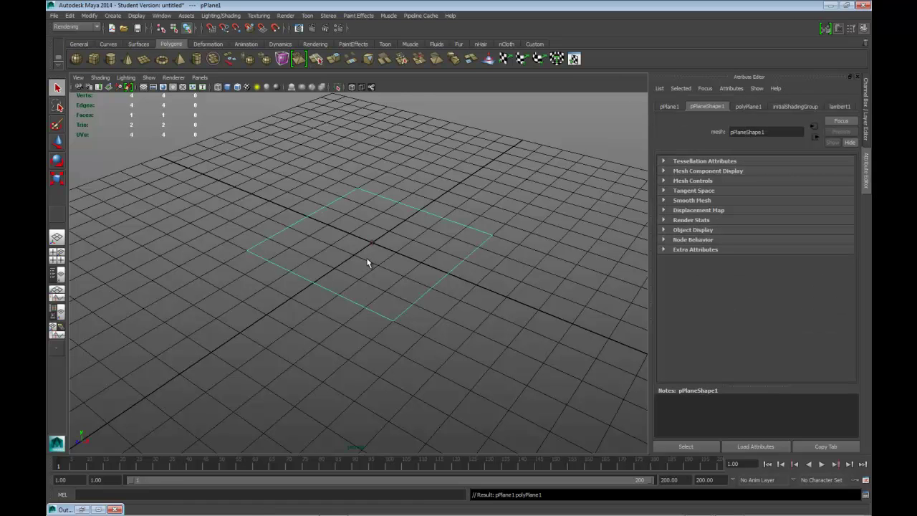
key("r")
left_click_drag(373, 244, 588, 270)
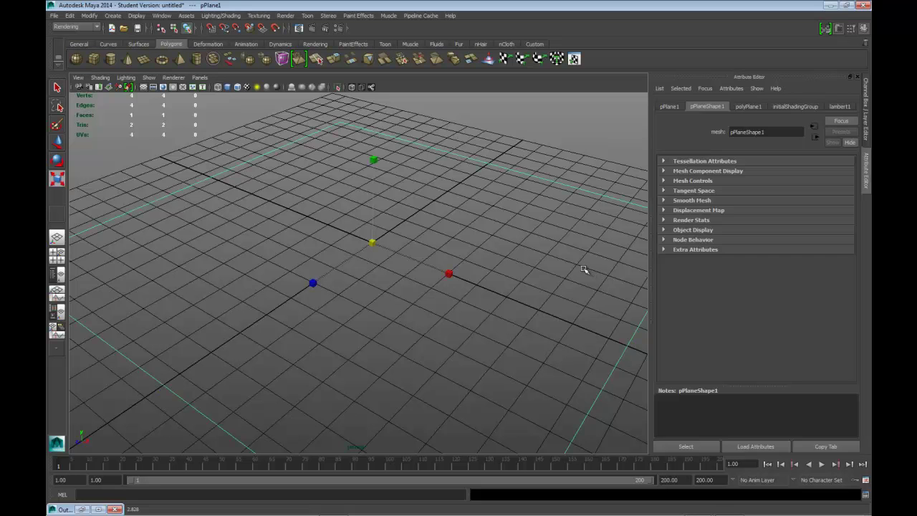
left_click(583, 269)
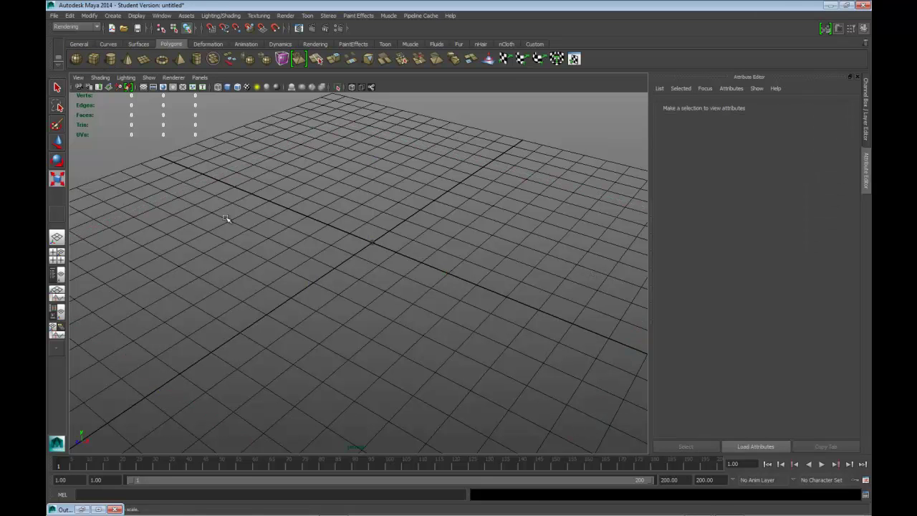
Create a polygon cube at the origin and scale it into a wide, thin floor slab covering the grid.
left_click(93, 59)
left_click_drag(373, 159, 616, 241)
scroll(444, 259, "down", 3)
middle_click_drag(444, 259, 415, 253)
left_click_drag(364, 180, 355, 245)
middle_click_drag(364, 264, 364, 259)
left_click_drag(364, 184, 366, 195)
mouse_move(494, 250)
left_mouse_down("alt")
mouse_move(494, 222)
mouse_move(487, 236)
left_mouse_up("alt")
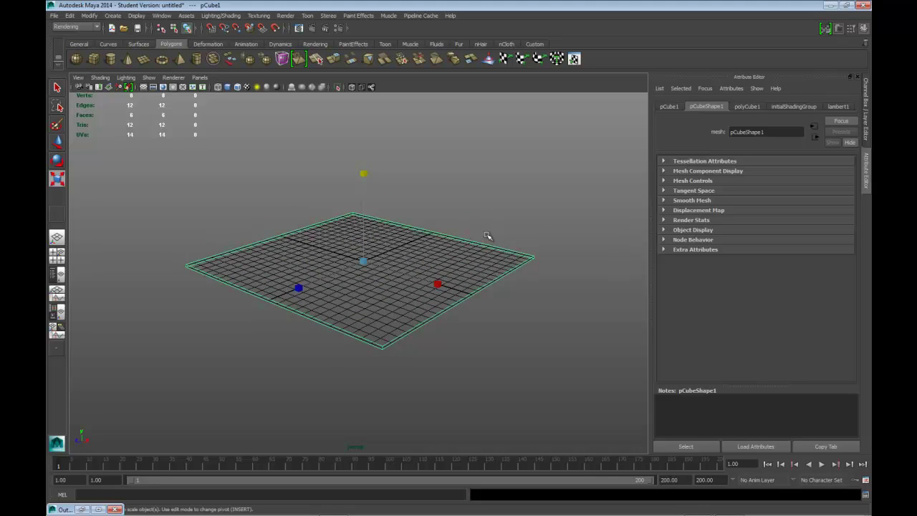
scroll(383, 296, "up", 5)
scroll(423, 275, "down", 2)
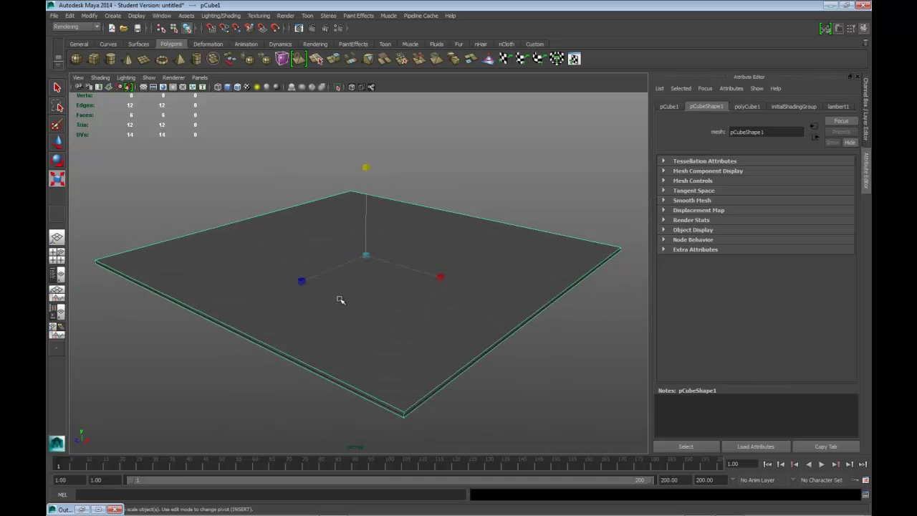
mouse_move(410, 294)
left_mouse_down("alt")
mouse_move(419, 260)
mouse_move(411, 289)
mouse_move(475, 279)
mouse_move(422, 286)
left_mouse_up("alt")
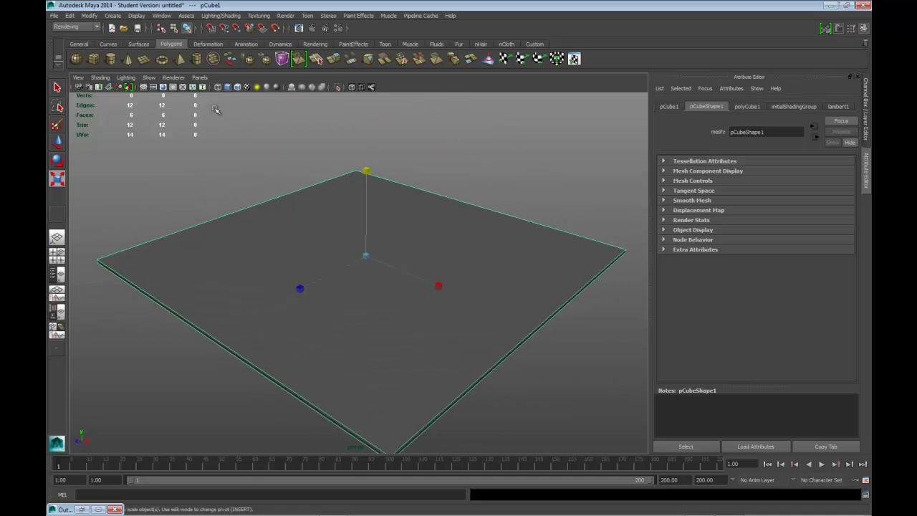
Turn off two-sided lighting in the perspective view.
left_click(125, 78)
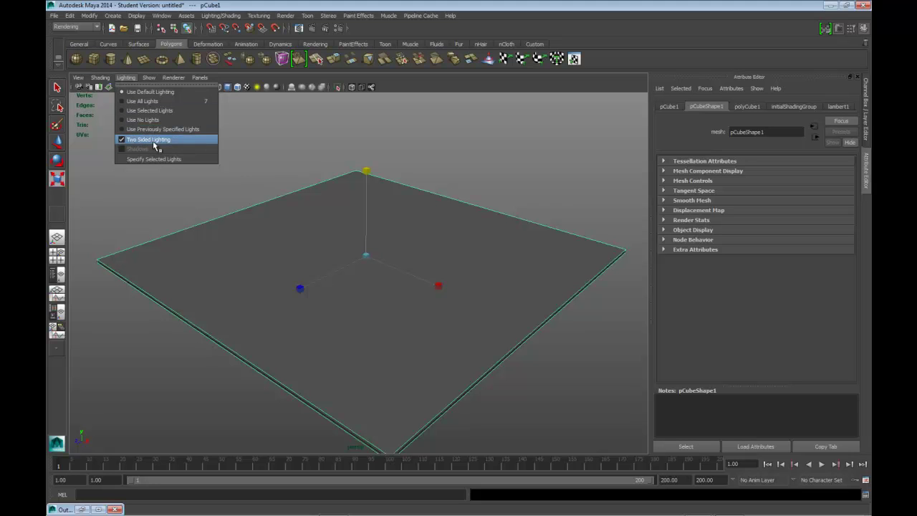
left_click(122, 140)
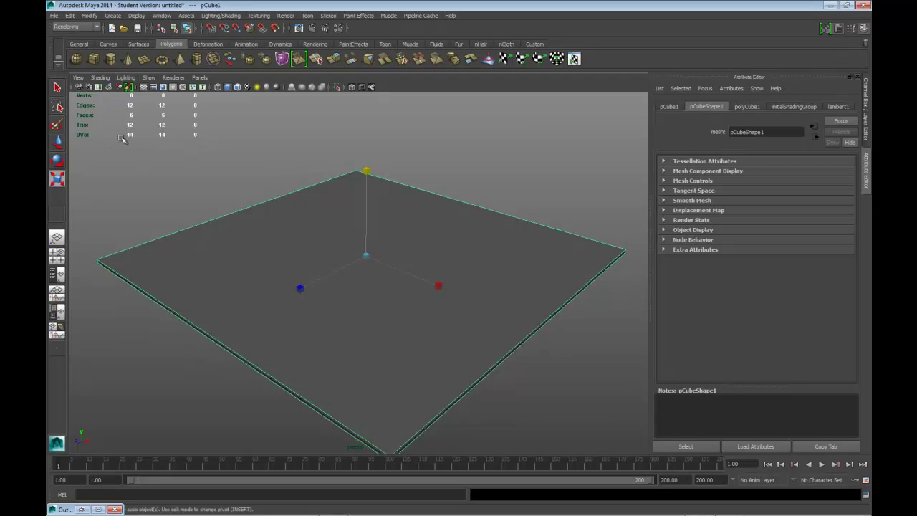
left_click_drag(493, 280, 485, 270, "alt")
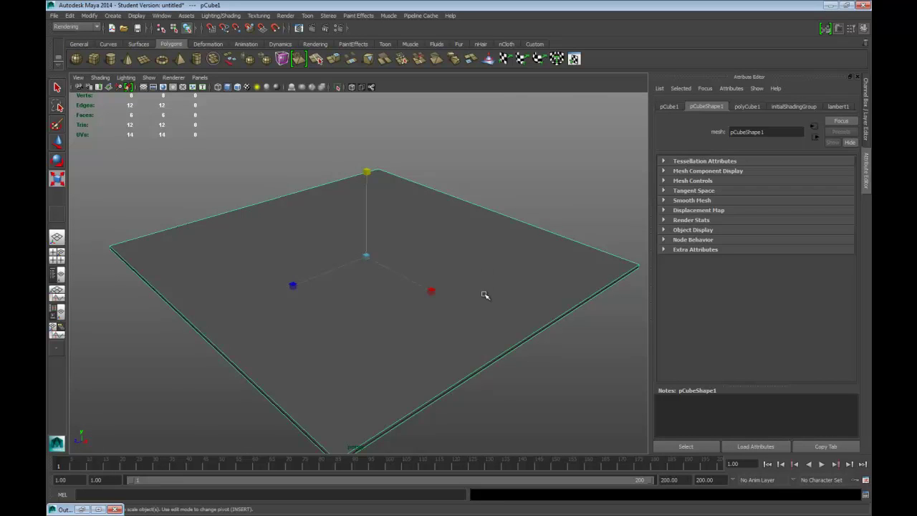
Reverse the normal of the floor slab's top face and reverse it back.
left_click(485, 294)
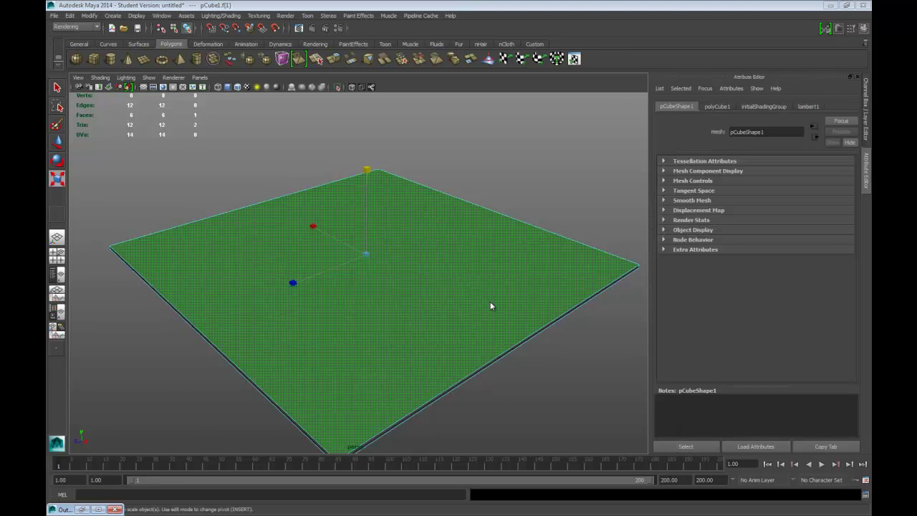
right_click_drag(474, 312, 497, 392)
left_click(495, 155)
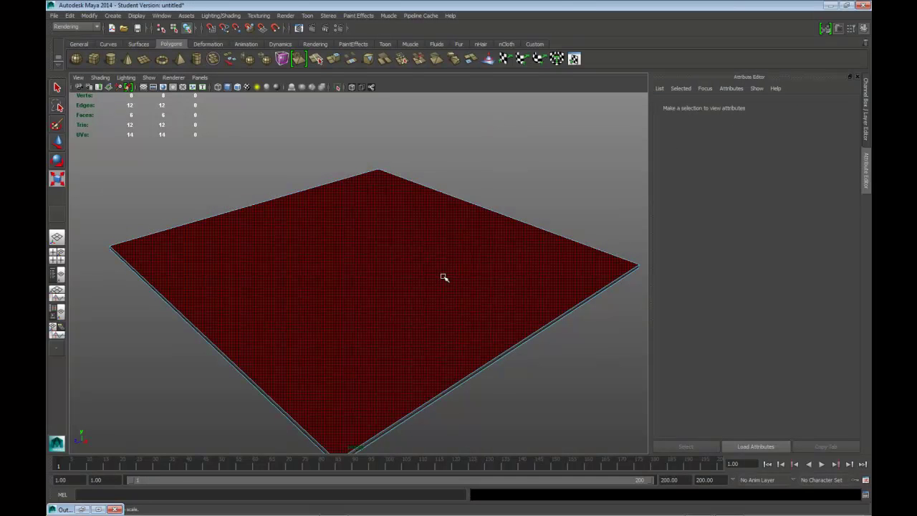
mouse_move(575, 402)
left_mouse_down("alt")
mouse_move(582, 329)
mouse_move(576, 393)
left_mouse_up("alt")
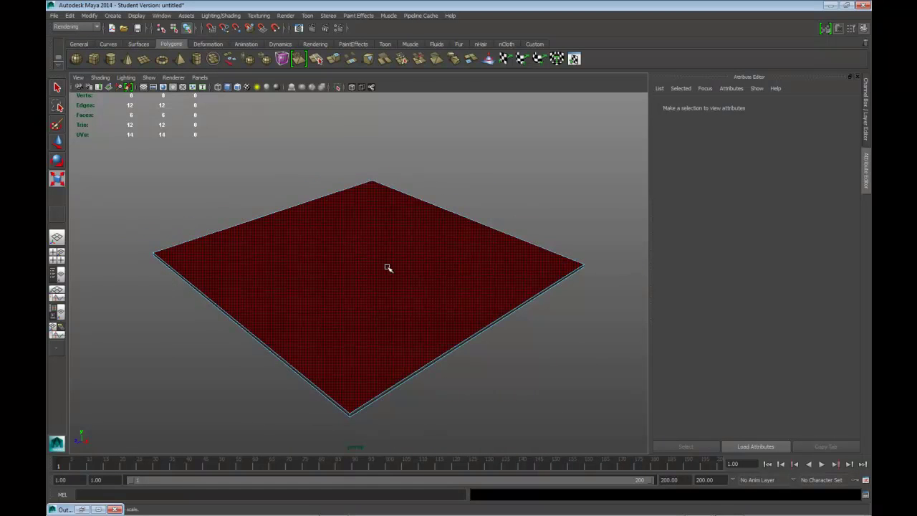
left_click(422, 269)
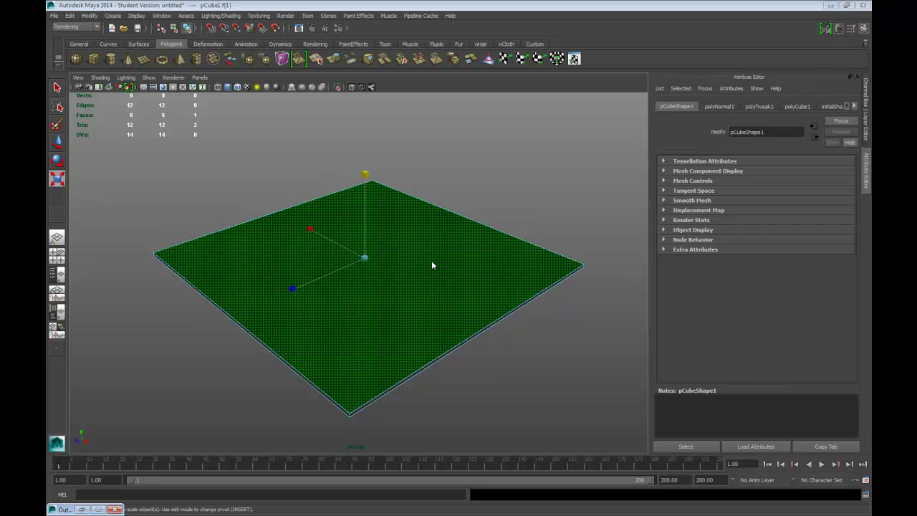
right_click_drag(433, 299, 443, 376)
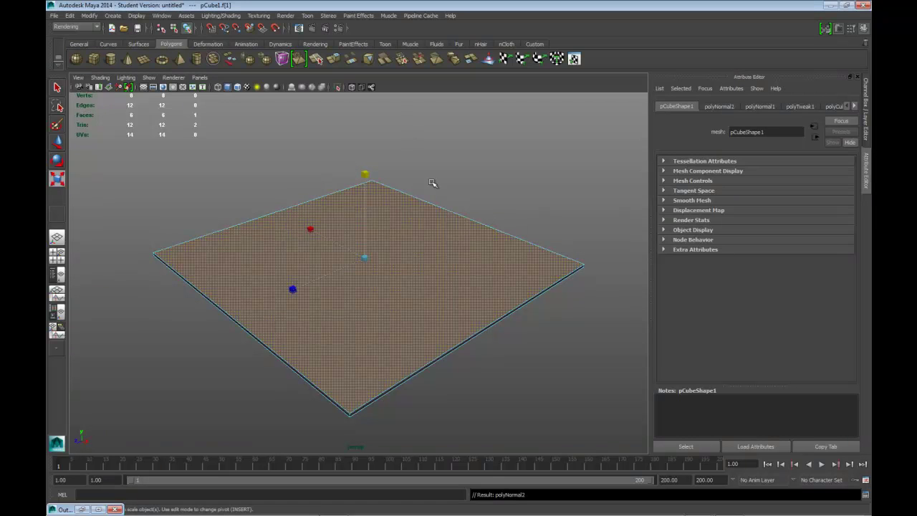
Create a second polygon cube at the centre of the floor slab.
mouse_move(523, 305)
left_mouse_down("alt")
mouse_move(528, 313)
mouse_move(534, 301)
mouse_move(497, 336)
left_mouse_up("alt")
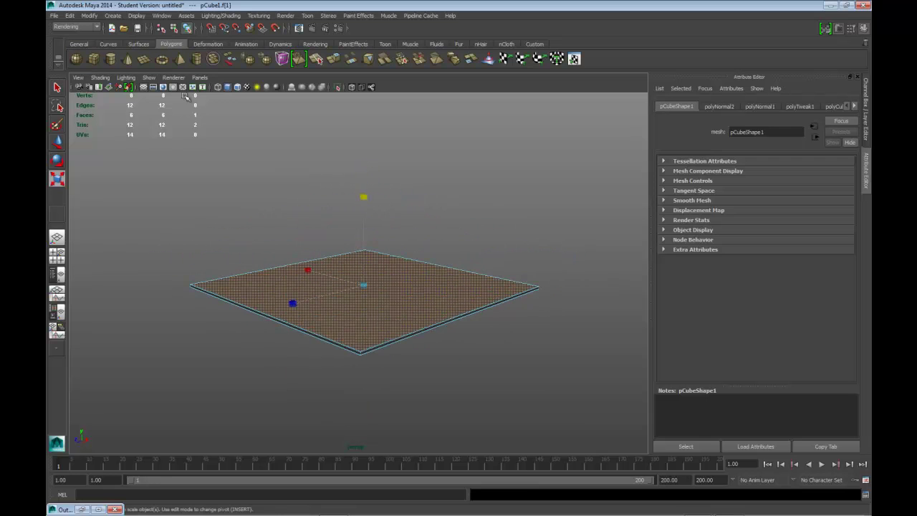
left_click(93, 59)
scroll(436, 254, "down", 2)
left_click_drag(436, 254, 399, 308, "alt")
scroll(399, 307, "up", 4)
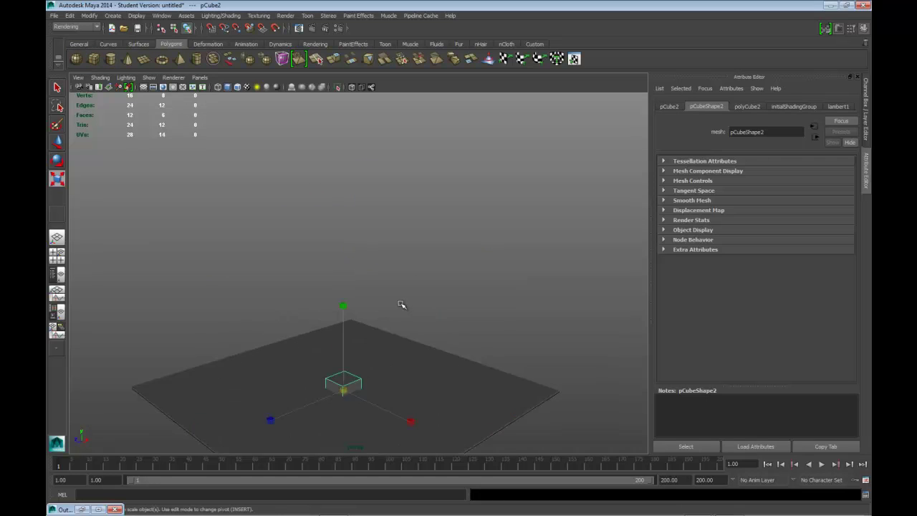
Raise the new cube by setting its Translate Y to 1.
key("w")
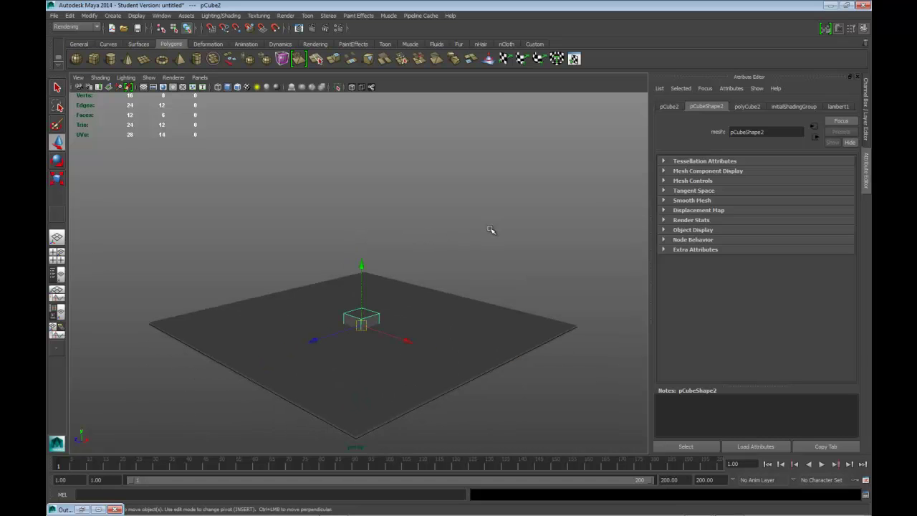
key("ctrl+a")
double_click(831, 124)
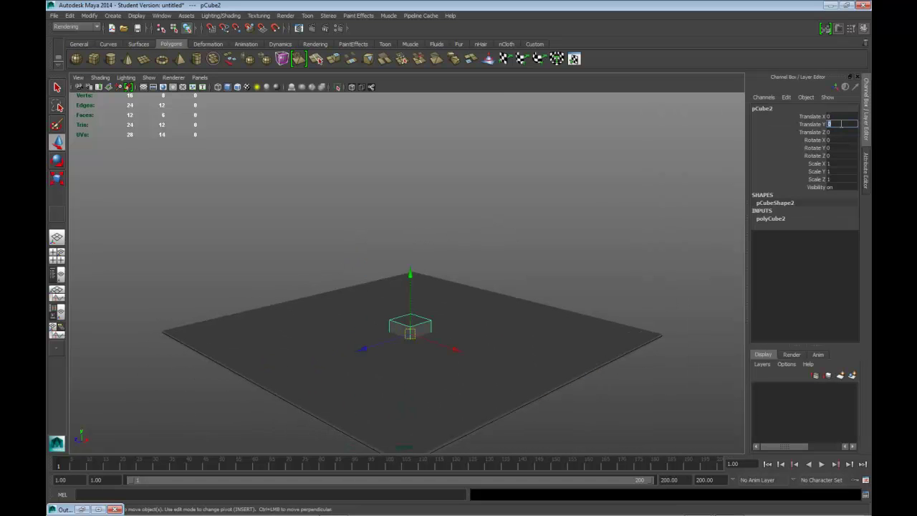
key("Return")
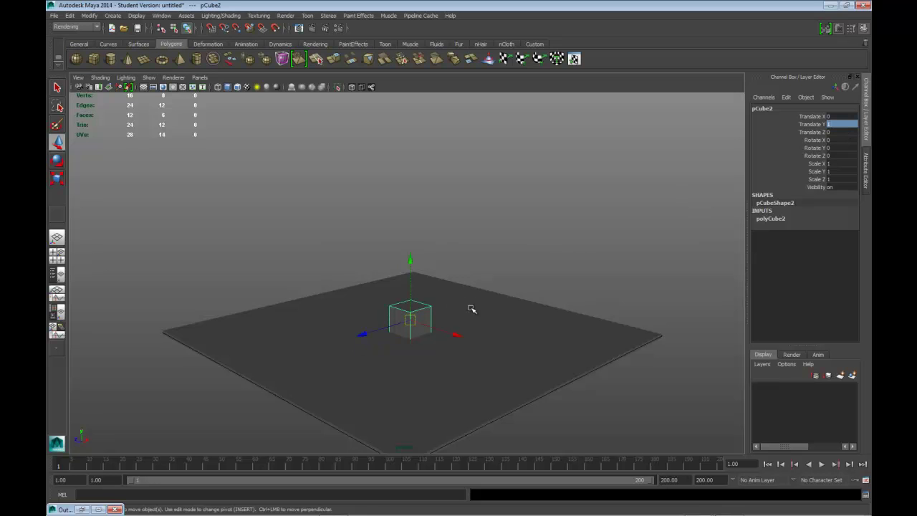
Nudge the cube up in the side view to a Translate Y of about 1.014 so it rests on the slab.
mouse_move(501, 317)
left_mouse_down("alt")
mouse_move(497, 291)
mouse_move(491, 313)
left_mouse_up("alt")
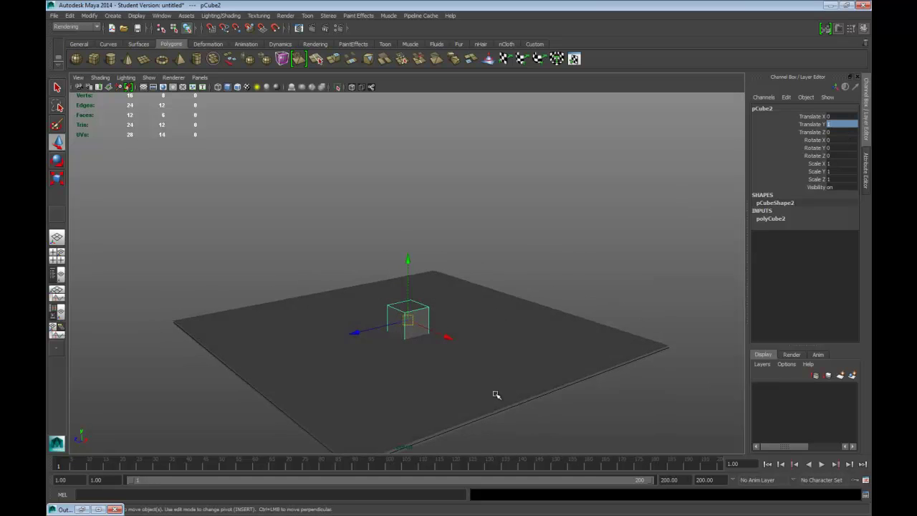
key("space")
key("space")
scroll(429, 199, "up", 3)
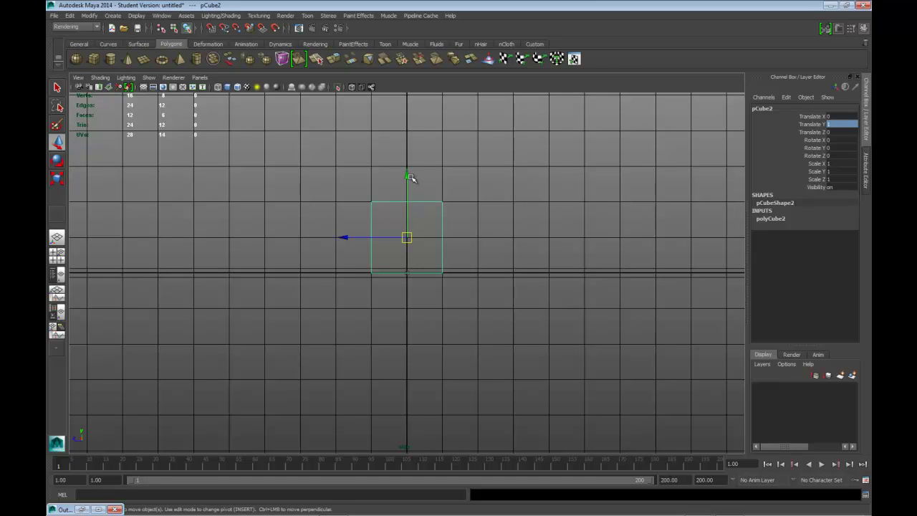
left_click_drag(408, 176, 409, 174)
scroll(466, 195, "down", 2)
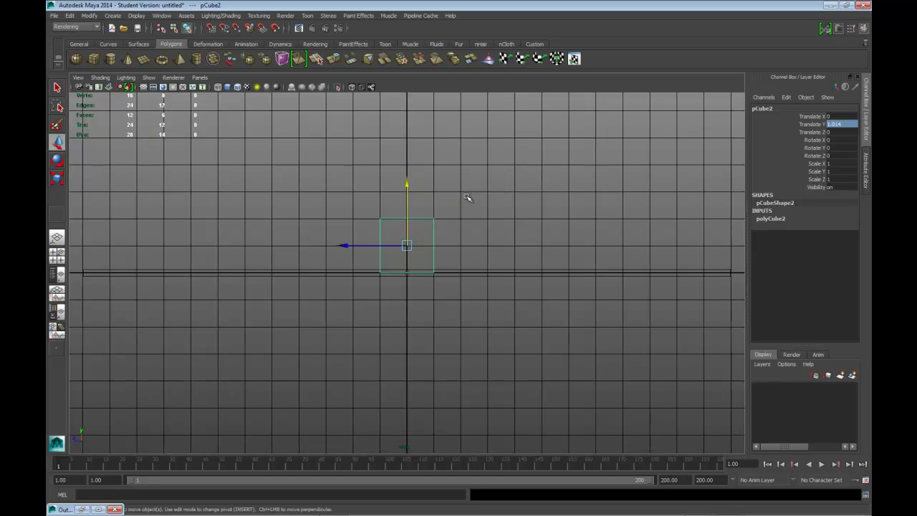
key("space")
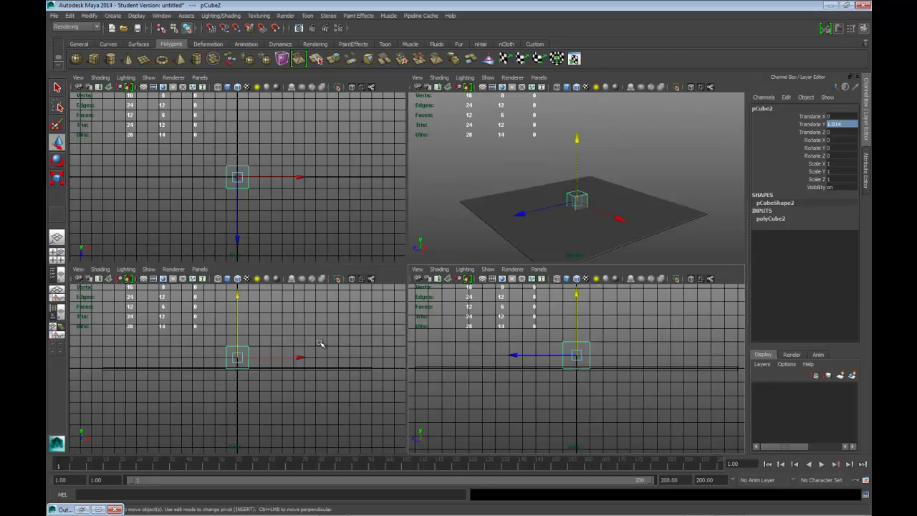
key("space")
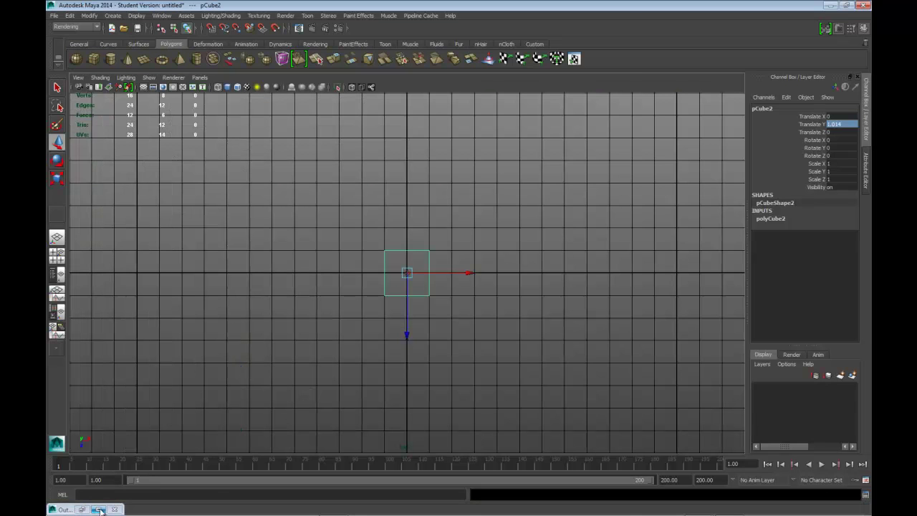
Select Sparks_Emitter and move it straight up above the cube to a Translate Y of about 7.728.
left_click(83, 509)
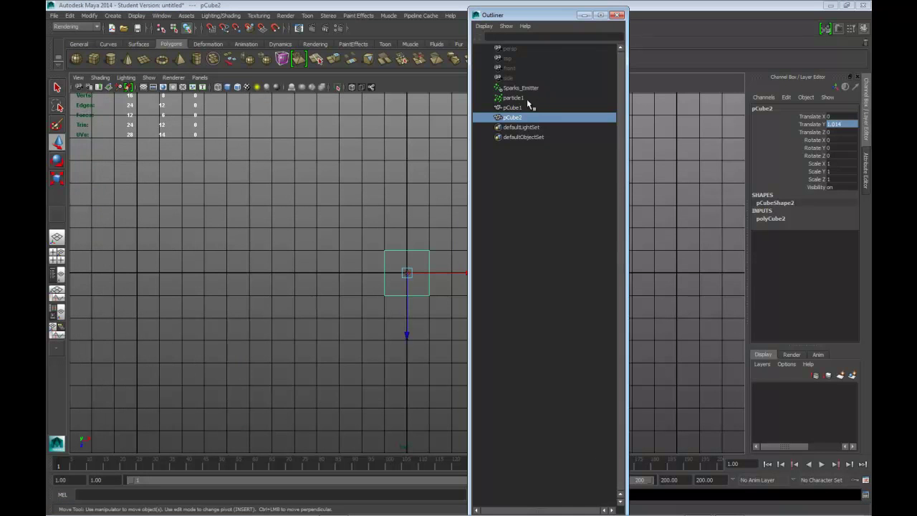
left_click(514, 88)
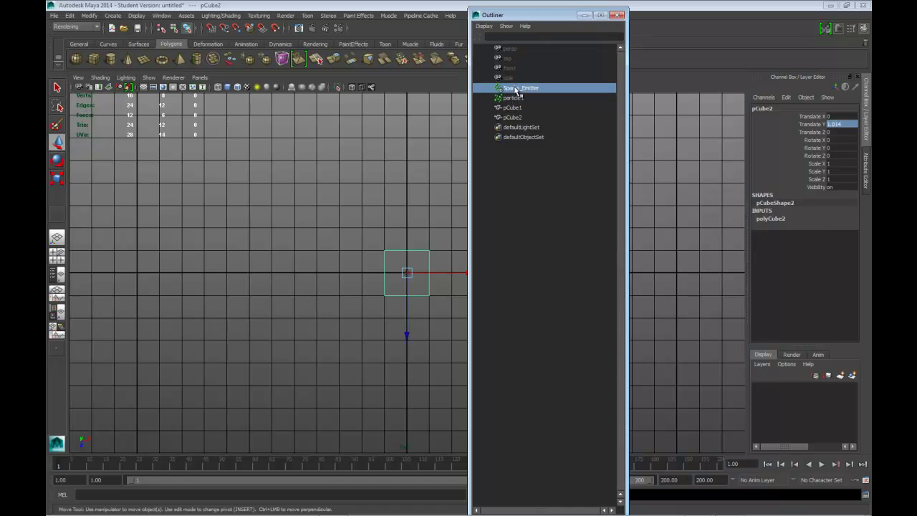
left_click(586, 15)
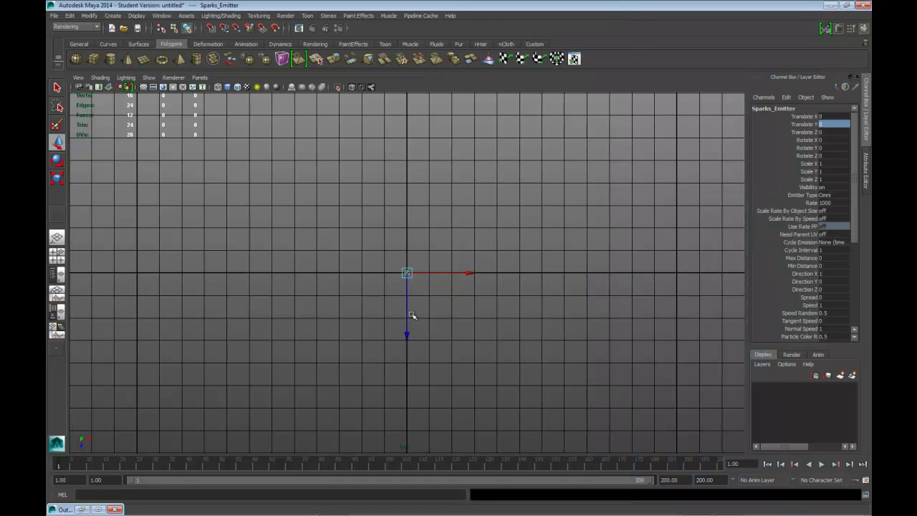
key("space")
key("space")
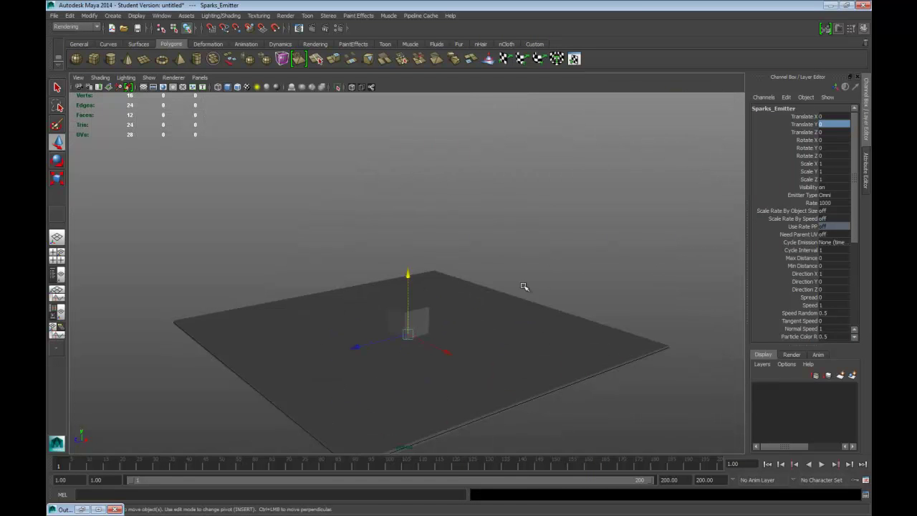
left_click_drag(487, 308, 510, 307, "alt")
left_click_drag(414, 274, 449, 156)
left_click_drag(450, 156, 509, 198, "alt")
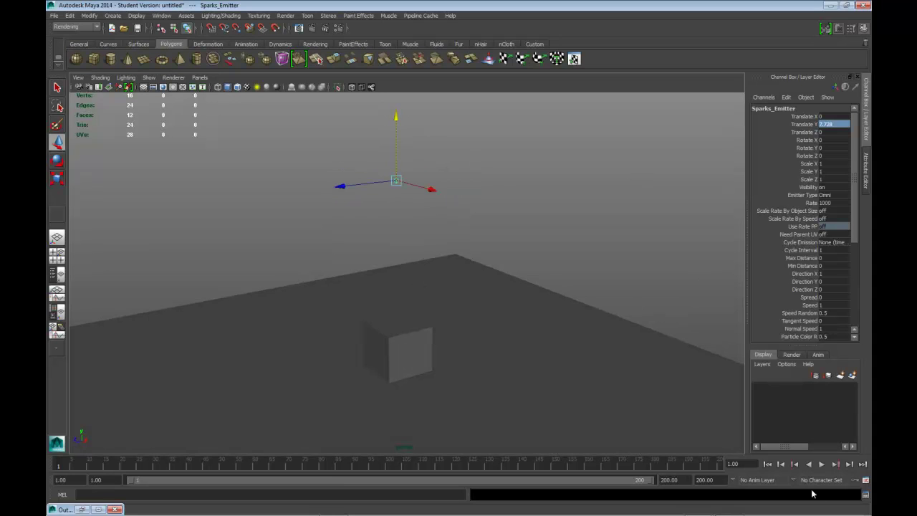
Play the particle emission, stop it, and replay it from the first frame.
left_click(823, 464)
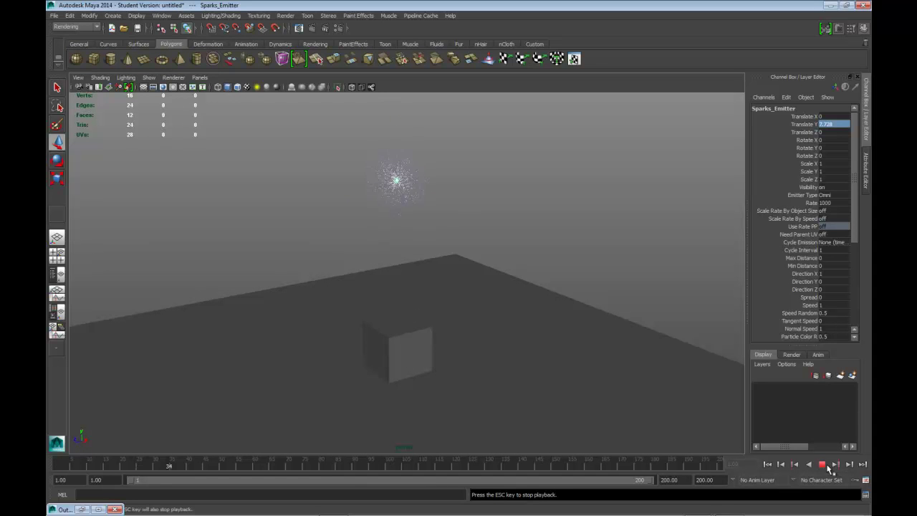
left_click(822, 465)
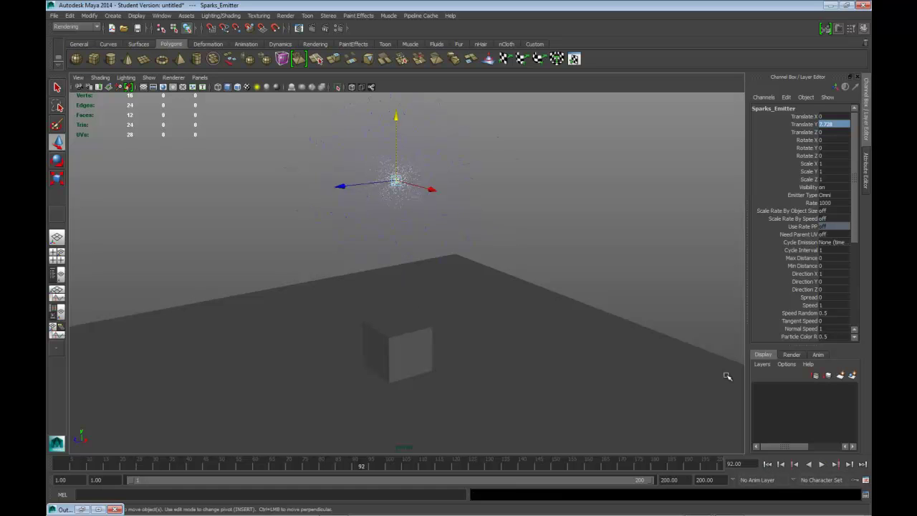
left_click(768, 464)
left_click(821, 465)
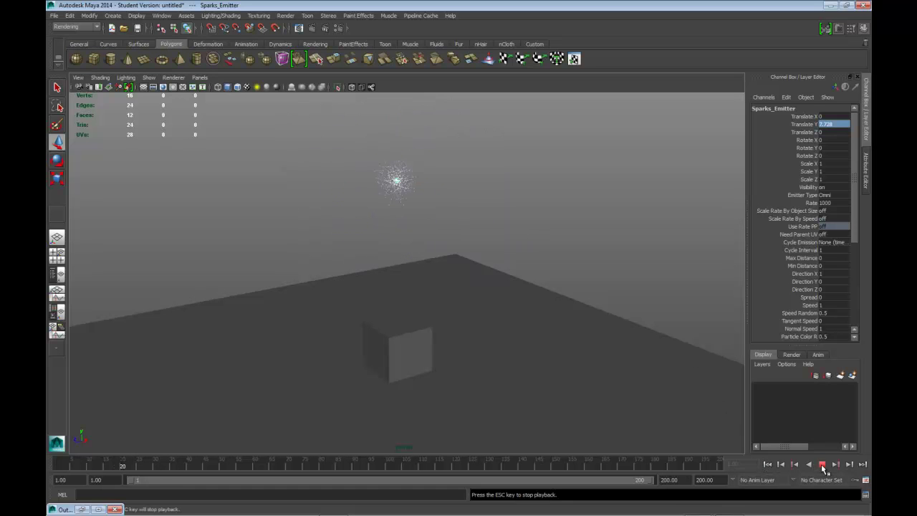
Stop playback, return to frame 1, and key the Sparks_Emitter Rate at 0.
left_click(823, 465)
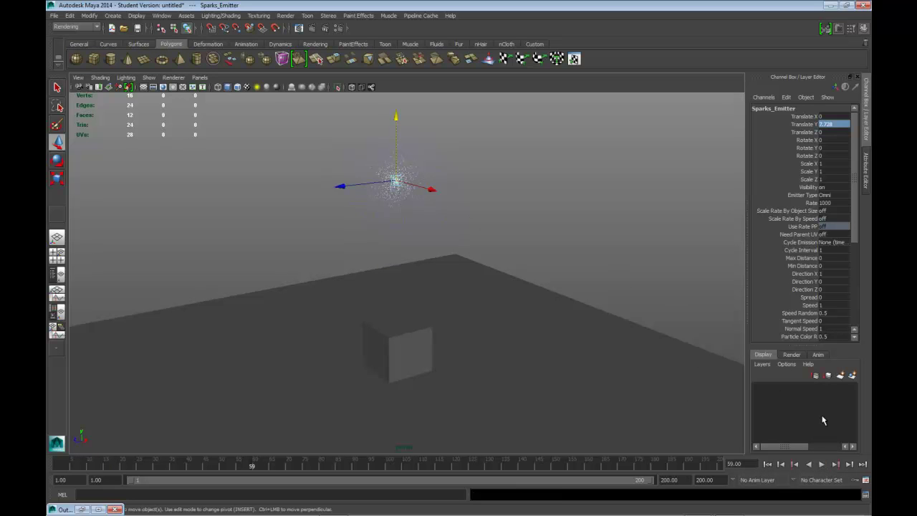
left_click(768, 465)
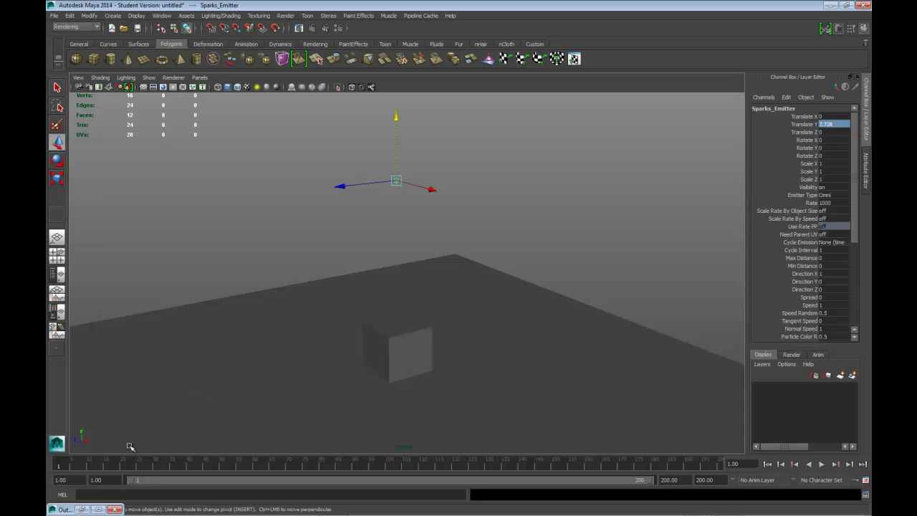
double_click(823, 204)
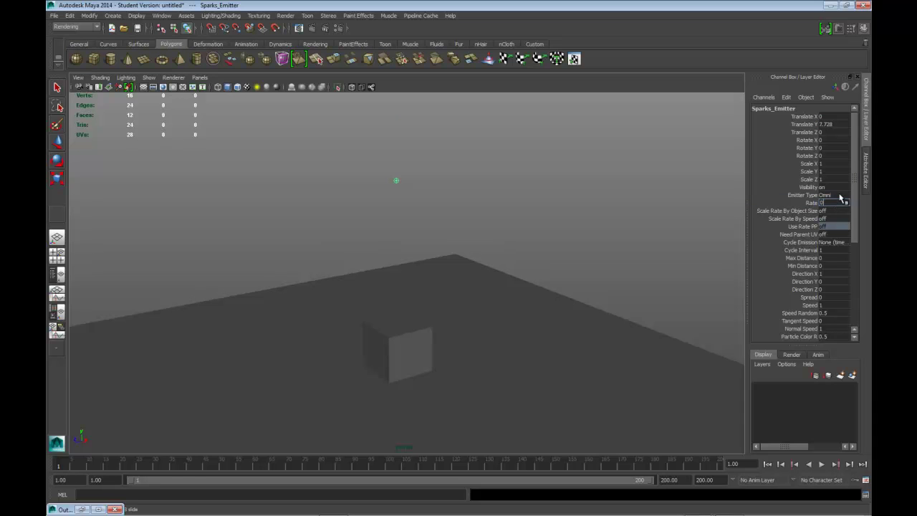
left_click(811, 203)
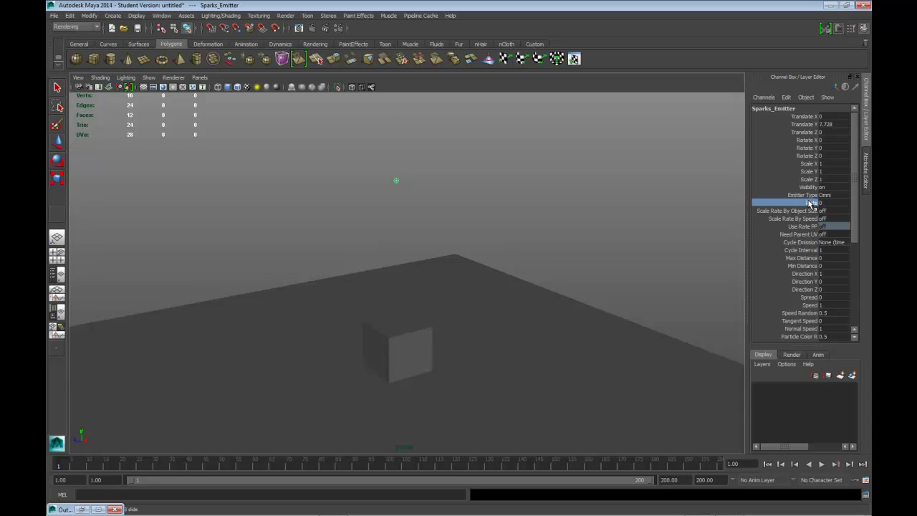
right_click(810, 204)
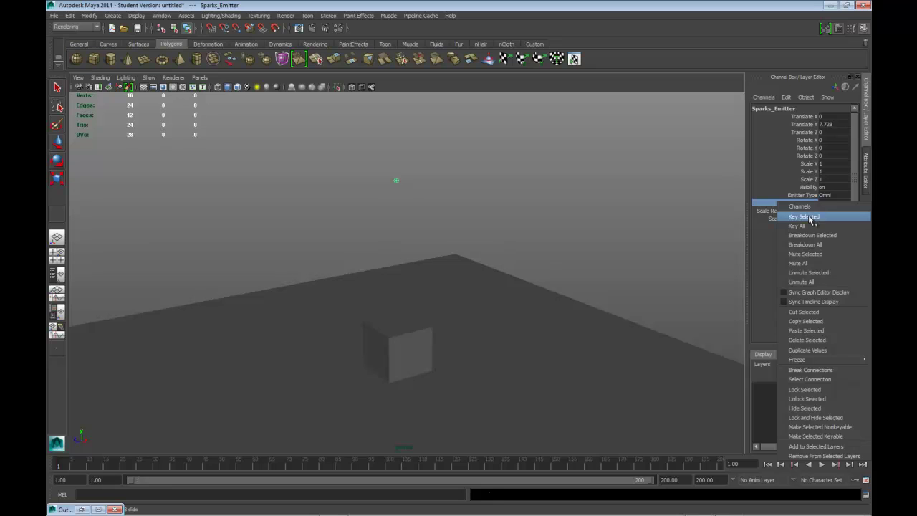
left_click(808, 215)
Key the emitter's Rate at 0 on frame 60.
key("alt+v")
mouse_move(258, 479)
left_mouse_down()
mouse_move(227, 471)
mouse_move(254, 465)
left_mouse_up()
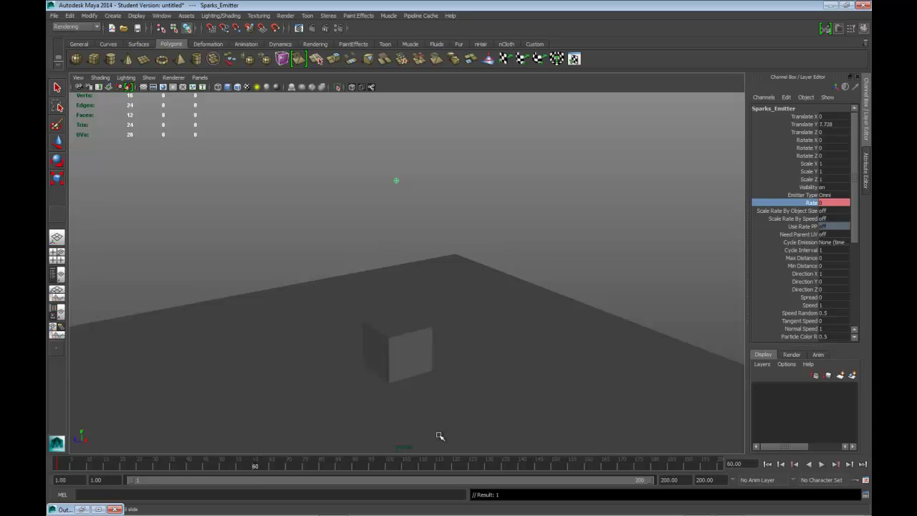
right_click(808, 205)
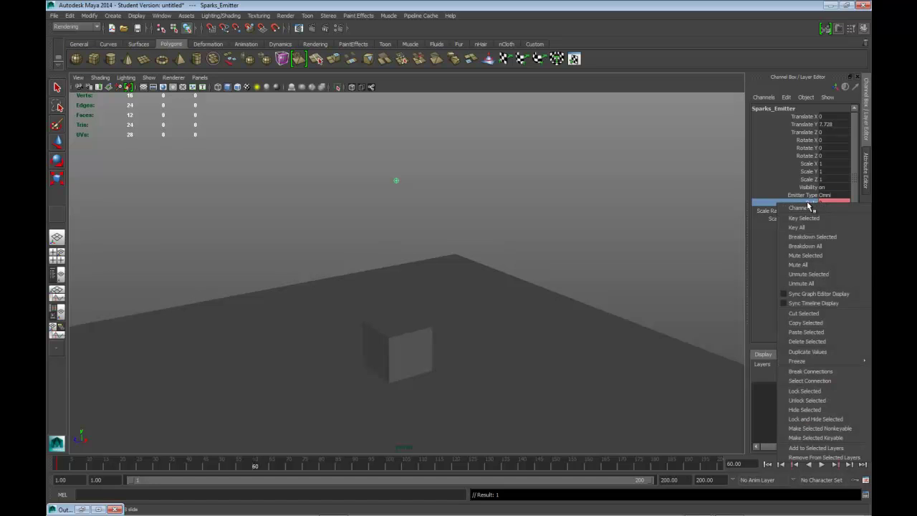
left_click(806, 214)
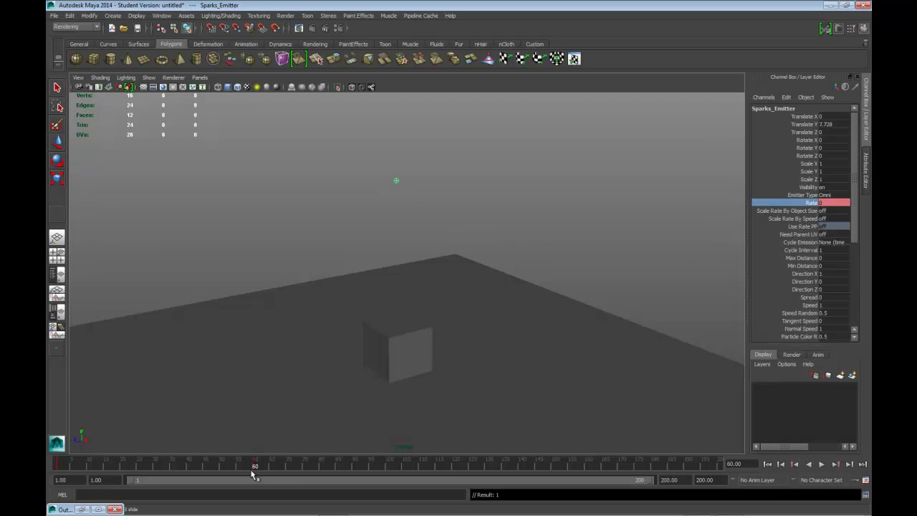
Advance to frame 62 and key the emitter's Rate at 1000.
key("alt+v")
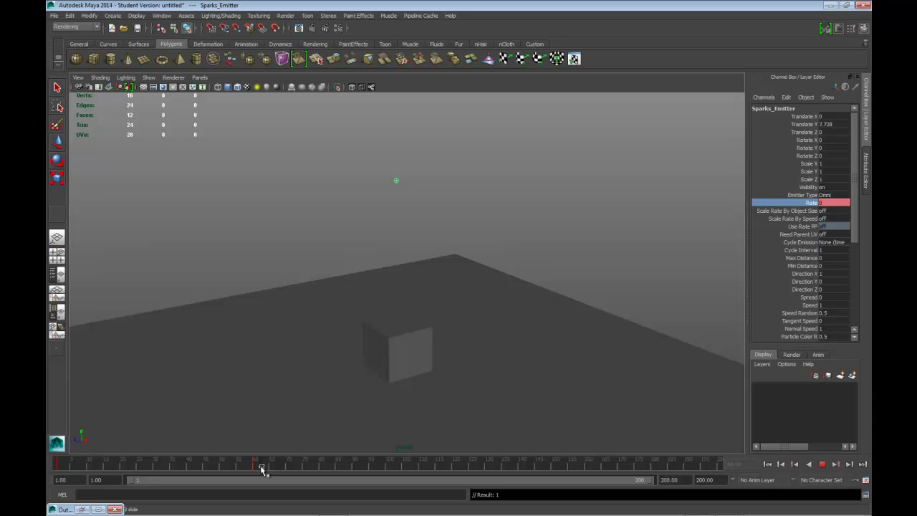
key("alt+v")
double_click(818, 204)
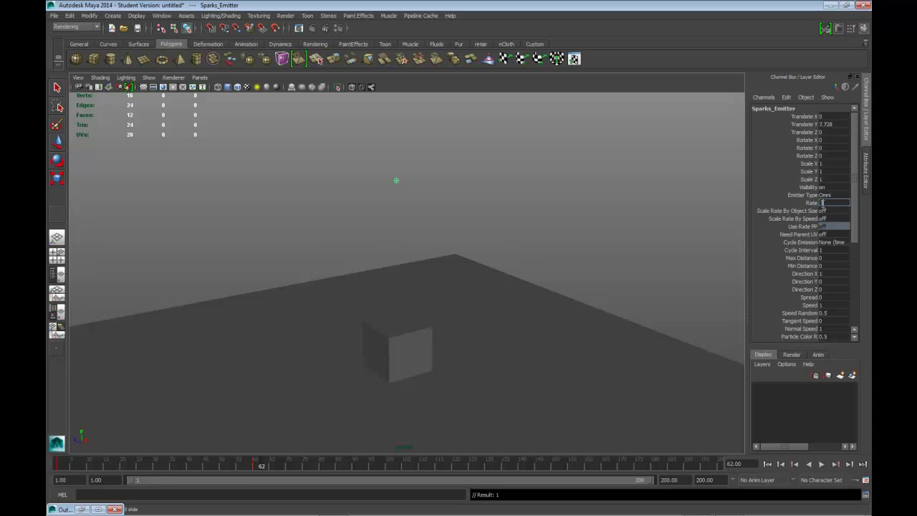
left_click_drag(839, 206, 813, 208)
left_click(809, 205)
right_click(809, 208)
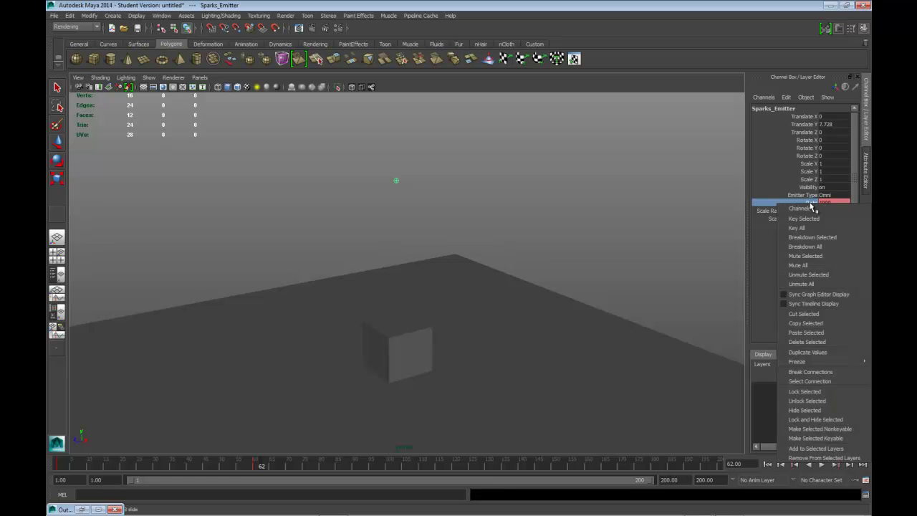
left_click(805, 219)
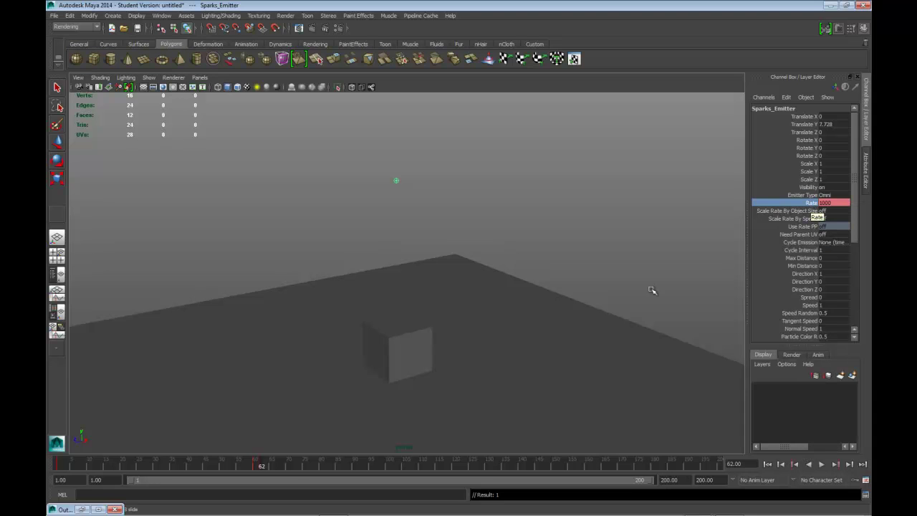
Scrub through the start of the burst, stop on frame 64, and key the emitter's Rate back at 0.
mouse_move(262, 468)
left_mouse_down()
mouse_move(254, 471)
mouse_move(274, 472)
left_mouse_up()
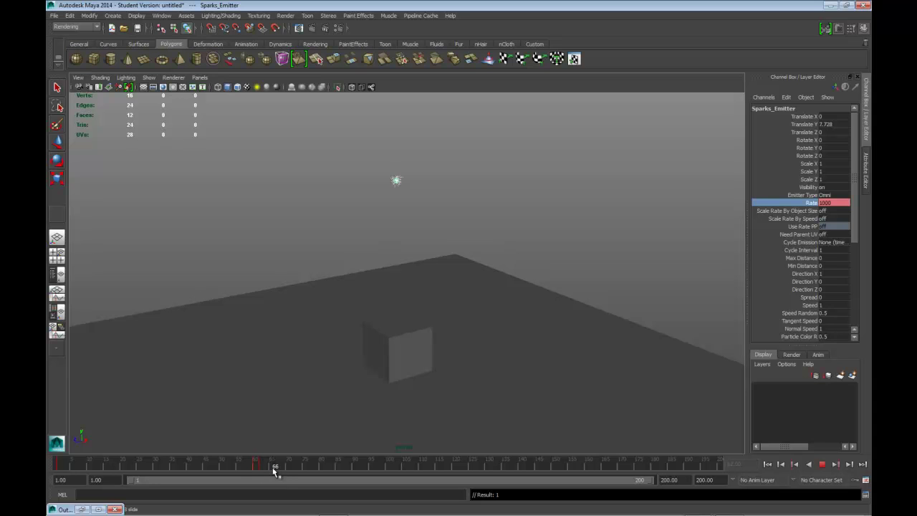
mouse_move(255, 468)
left_mouse_down()
mouse_move(279, 471)
mouse_move(256, 467)
mouse_move(270, 469)
left_mouse_up()
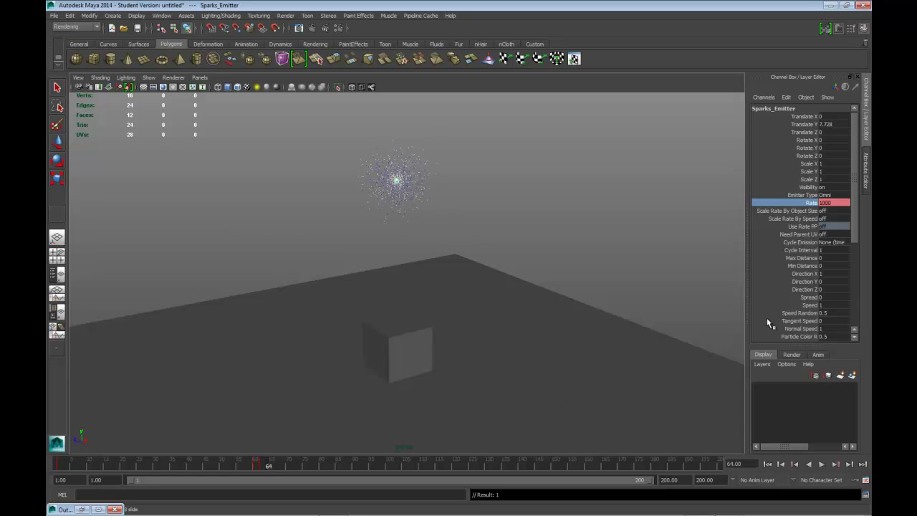
double_click(831, 203)
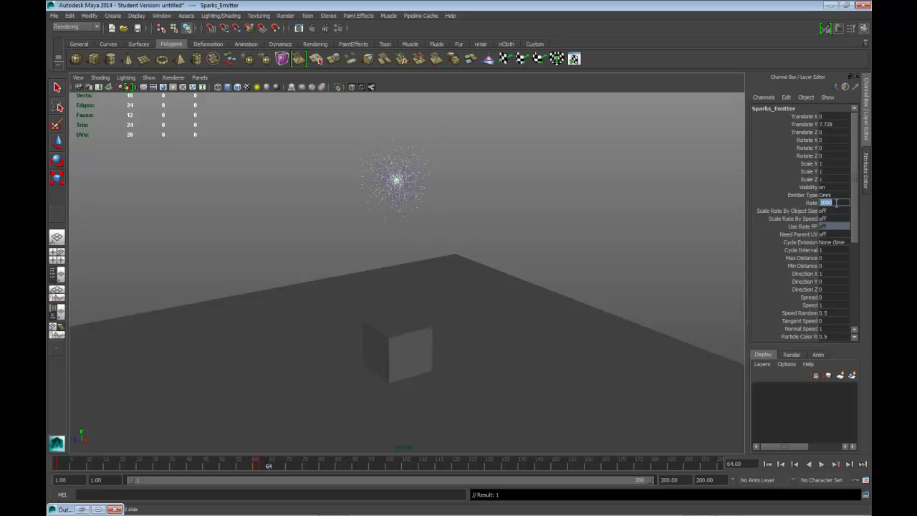
type("0")
key("Return")
left_click(815, 204)
right_click(811, 208)
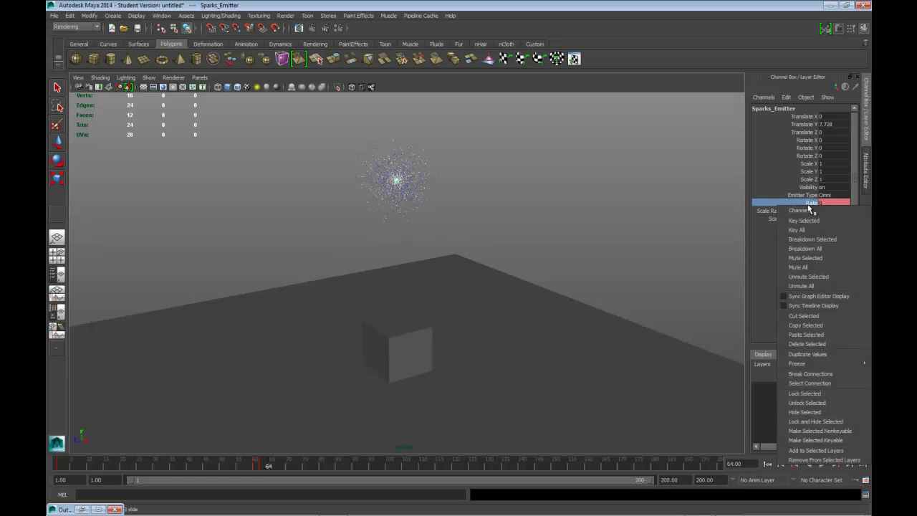
left_click(800, 220)
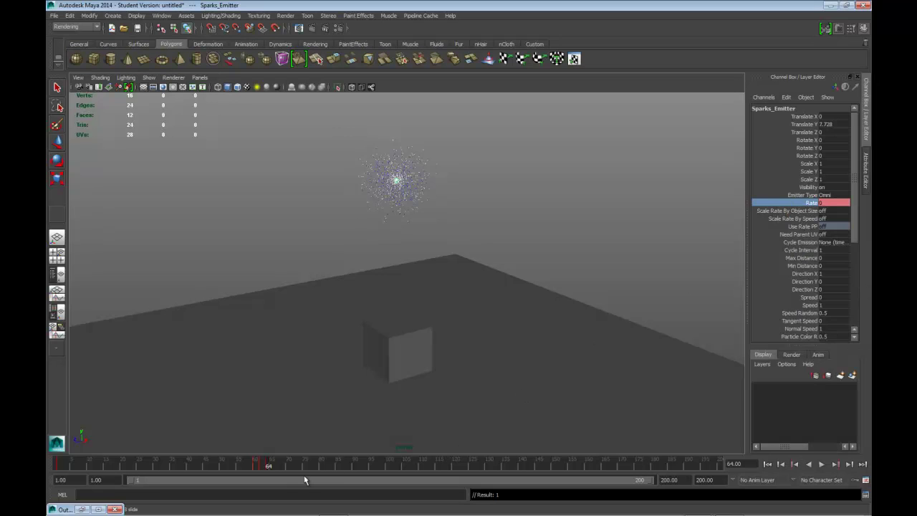
Play the keyed spark burst twice from frame 1, rewinding after each run.
left_click_drag(266, 466, 45, 460)
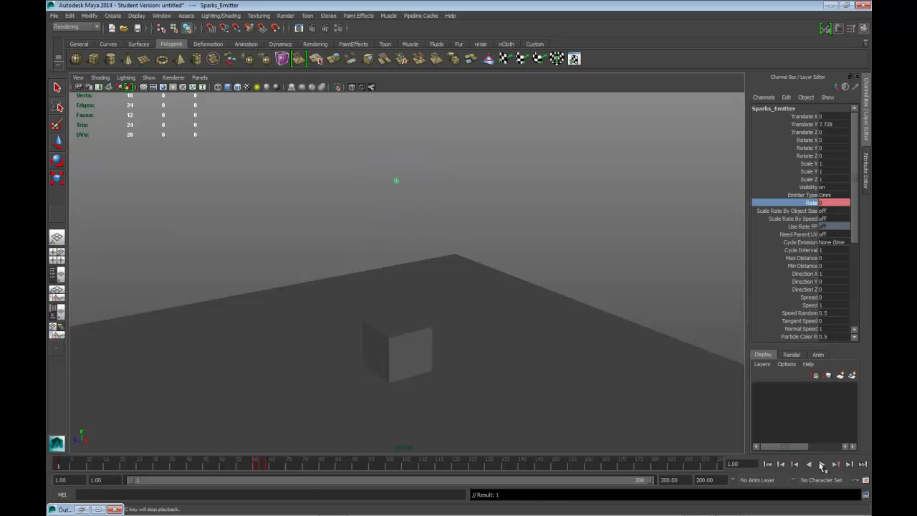
left_click(823, 465)
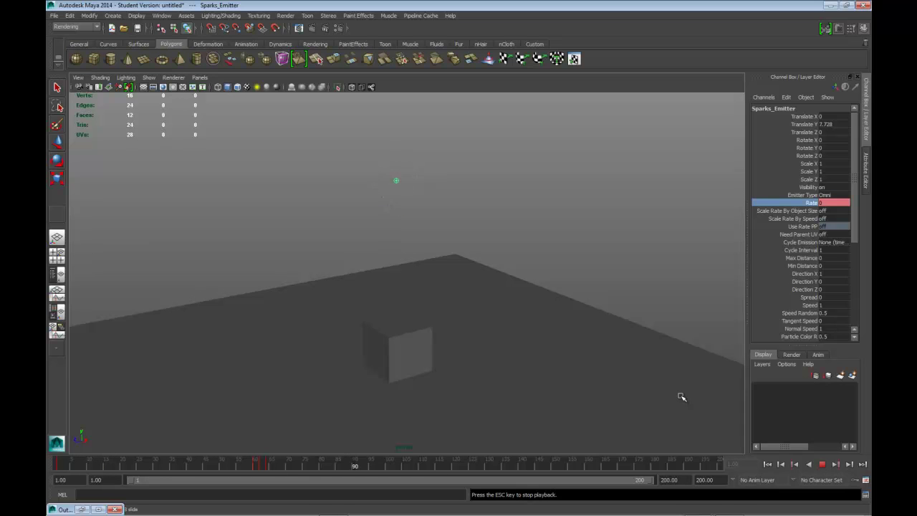
left_click(822, 464)
left_click(767, 464)
left_click(822, 464)
left_click(822, 465)
left_click(768, 464)
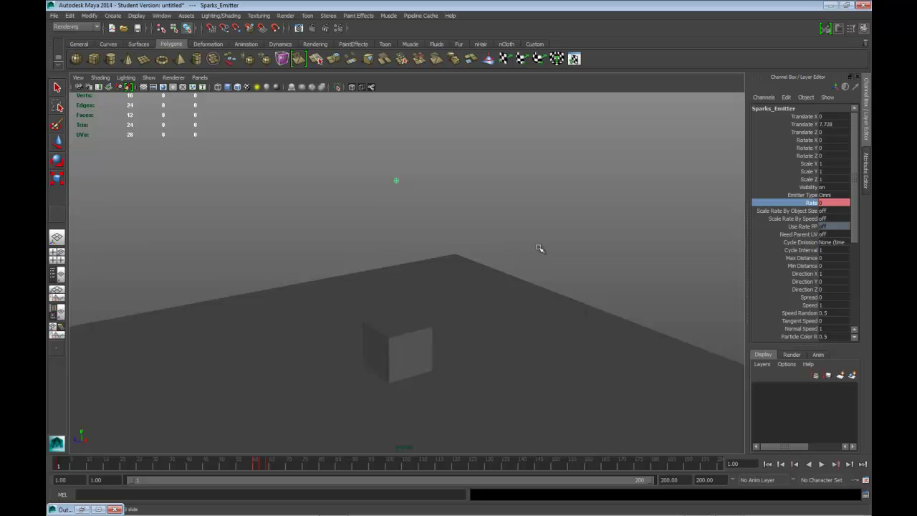
Select particle1 and add a Gravity field that affects it.
left_click(98, 508)
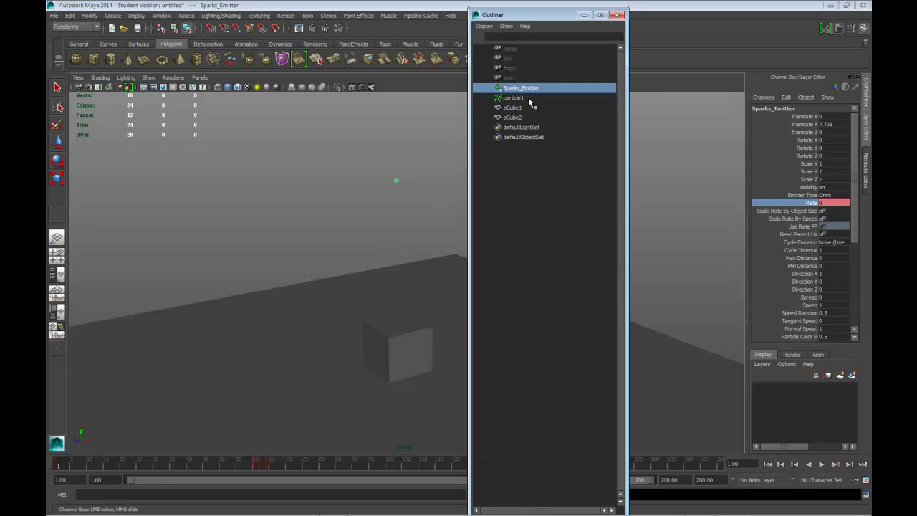
left_click(528, 97)
left_click(585, 14)
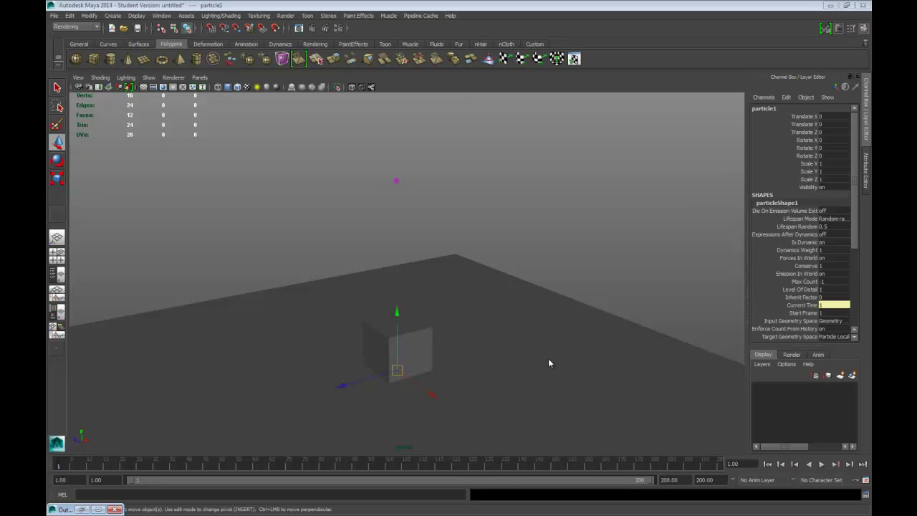
right_click(508, 373)
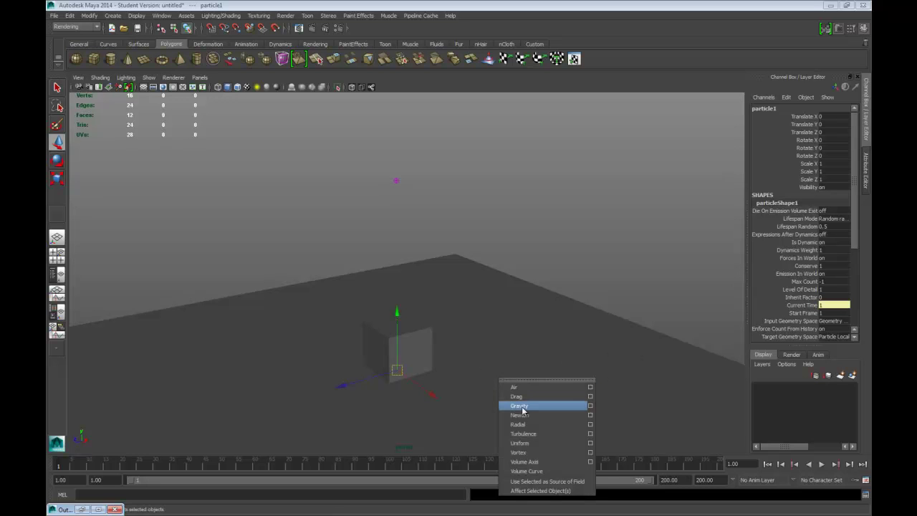
left_click(558, 407)
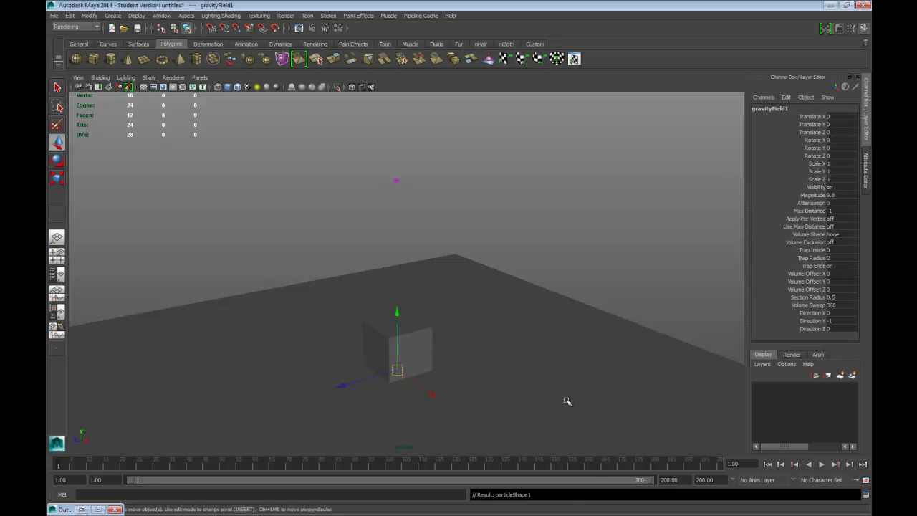
Select Sparks_Emitter in the Outliner, play the burst to check the particles under gravity, and rewind to frame 1.
left_click(82, 509)
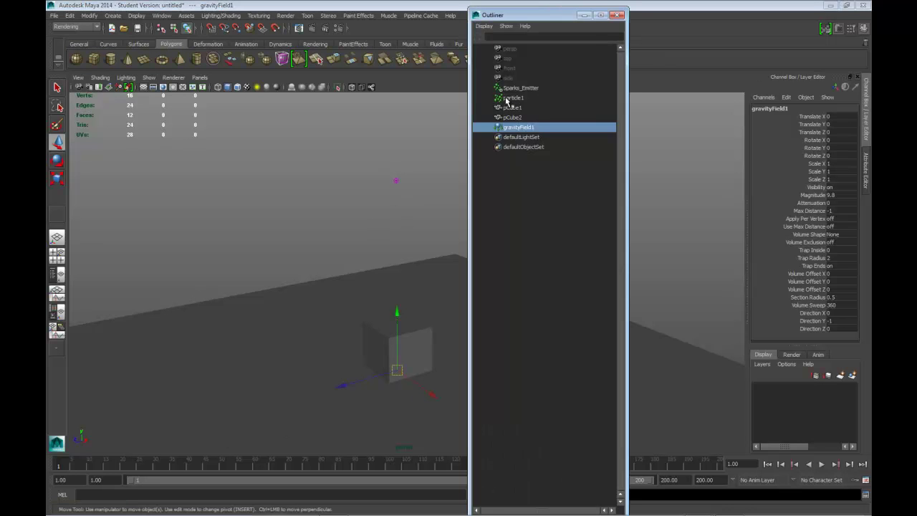
left_click(513, 98)
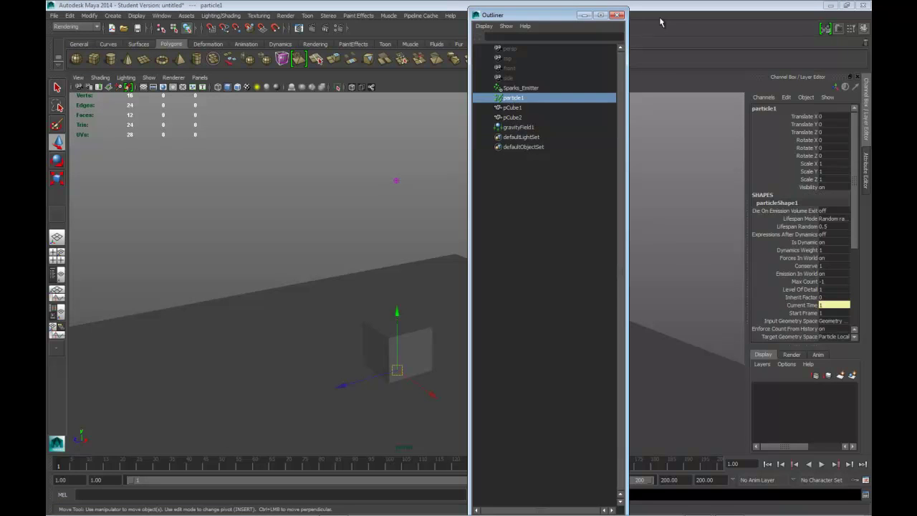
left_click_drag(573, 16, 538, 19)
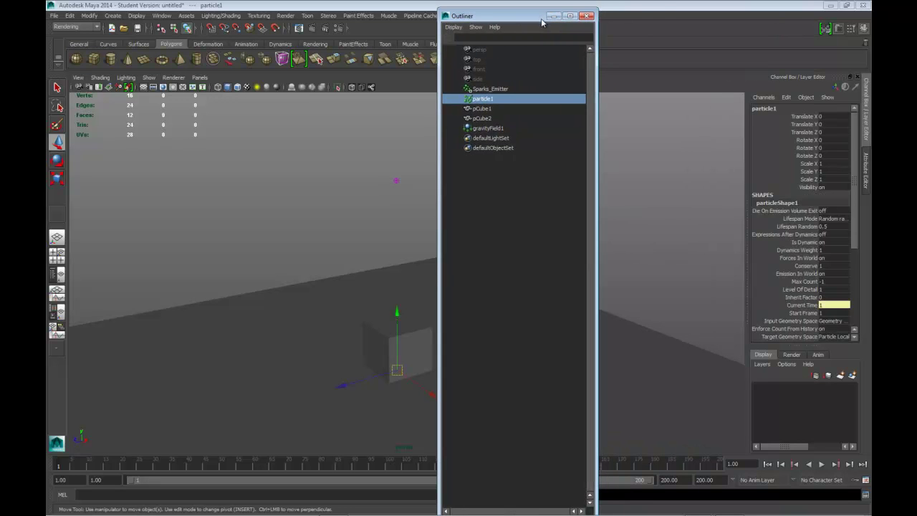
left_click(476, 89)
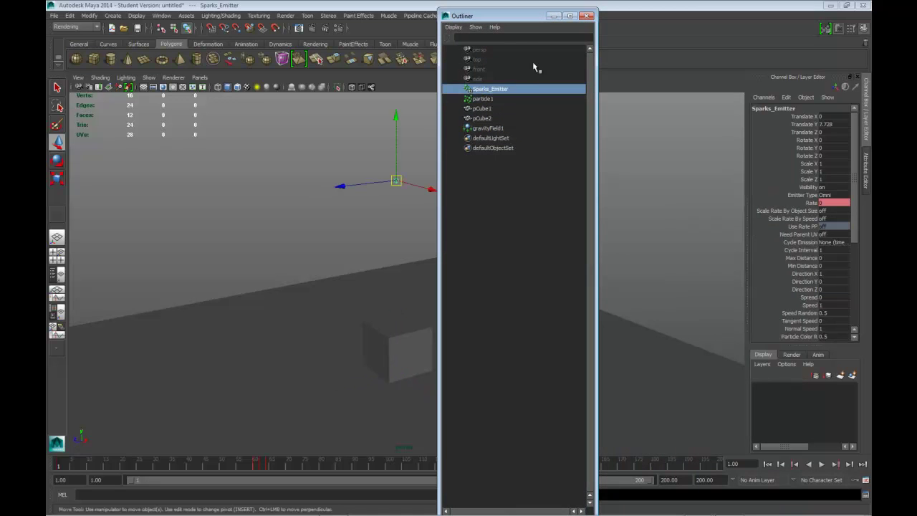
left_click(552, 16)
left_click(820, 464)
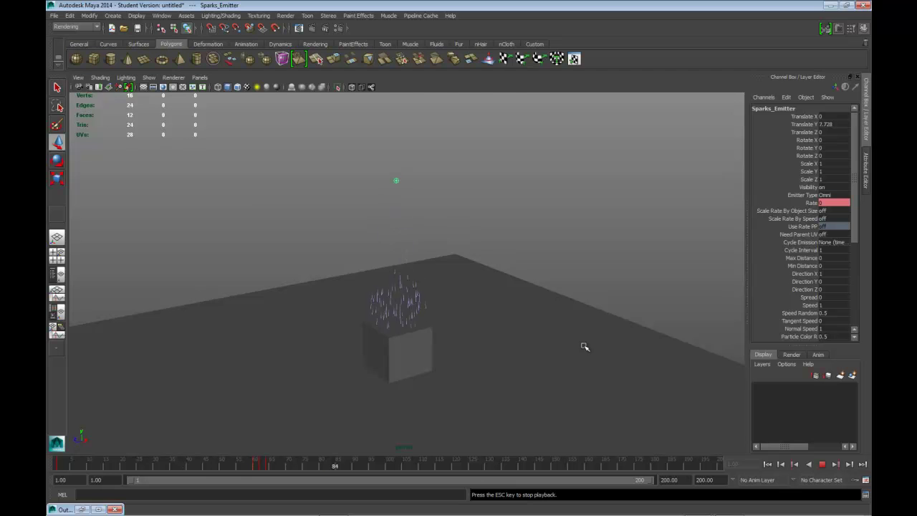
left_click(821, 464)
left_click(767, 464)
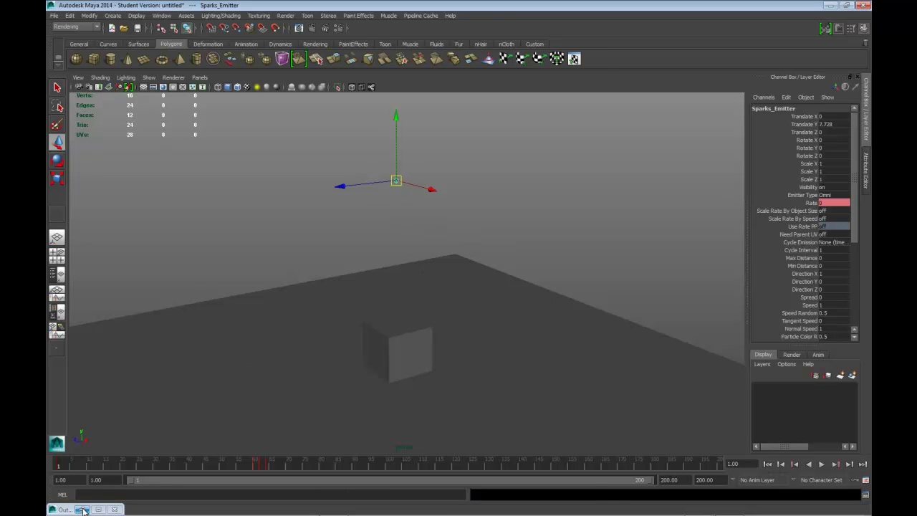
Set the Sparks_Emitter emission Speed to 4 in its basic emission speed attributes.
key("shift+o")
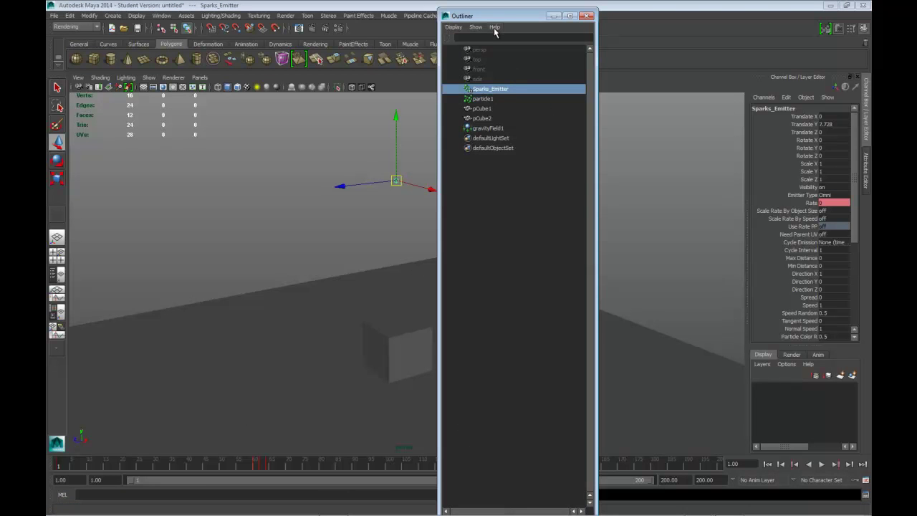
key("ctrl+a")
left_click_drag(510, 16, 302, 14)
left_click(733, 108)
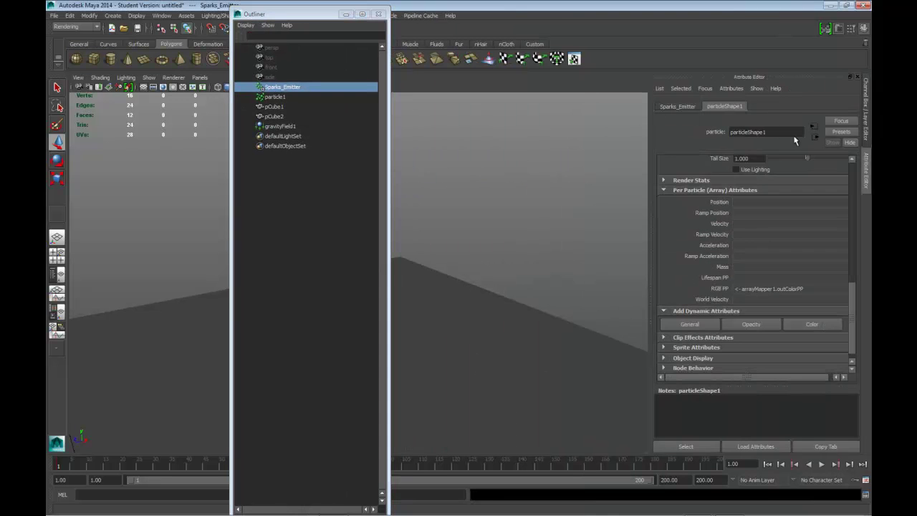
left_click(688, 106)
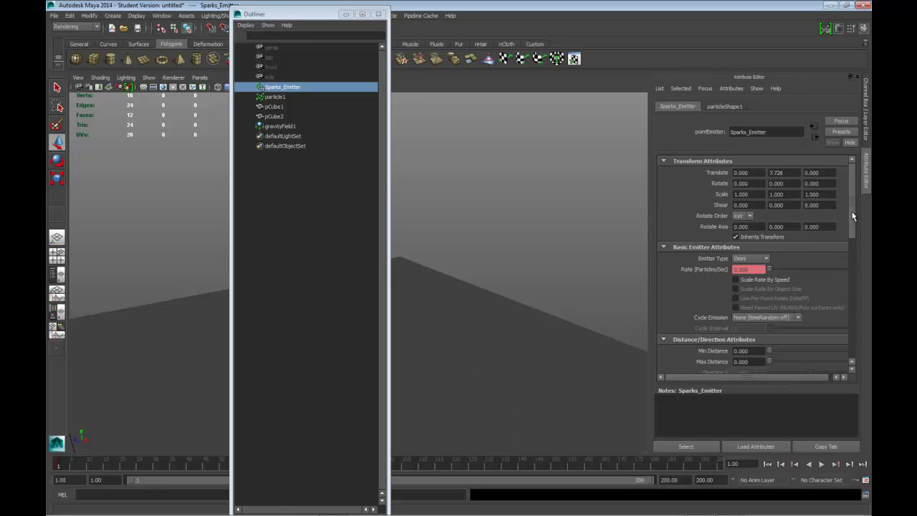
scroll(851, 217, "down", 5)
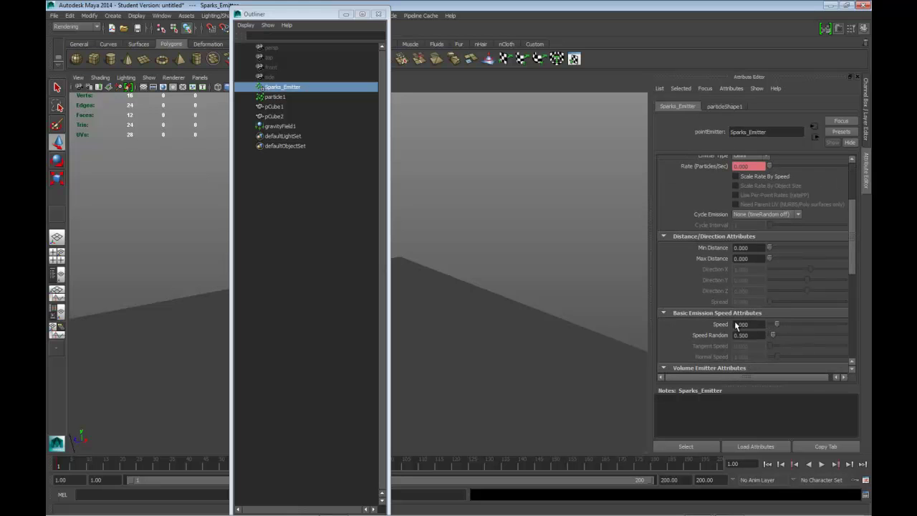
left_click(760, 325)
type("4")
key("Return")
left_click(343, 14)
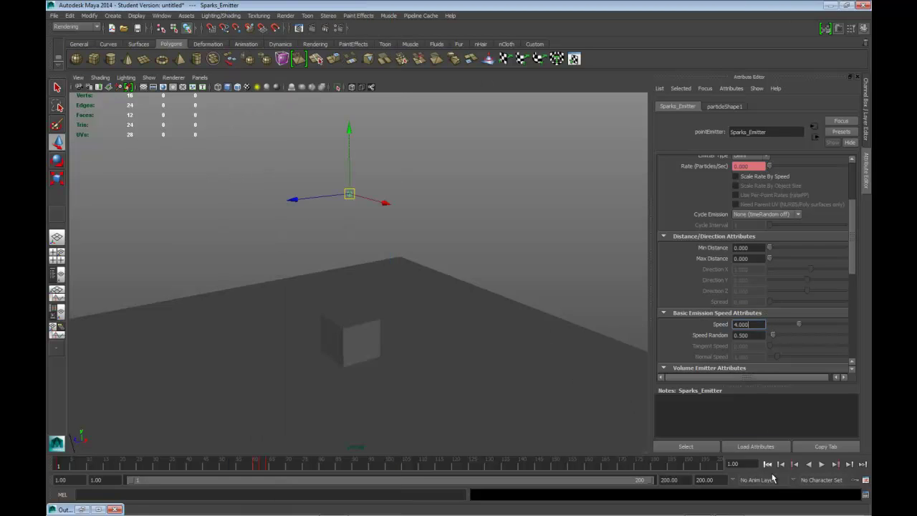
Play the spark burst twice from frame 1 to check how the particles fall at the new emission speed.
left_click(821, 464)
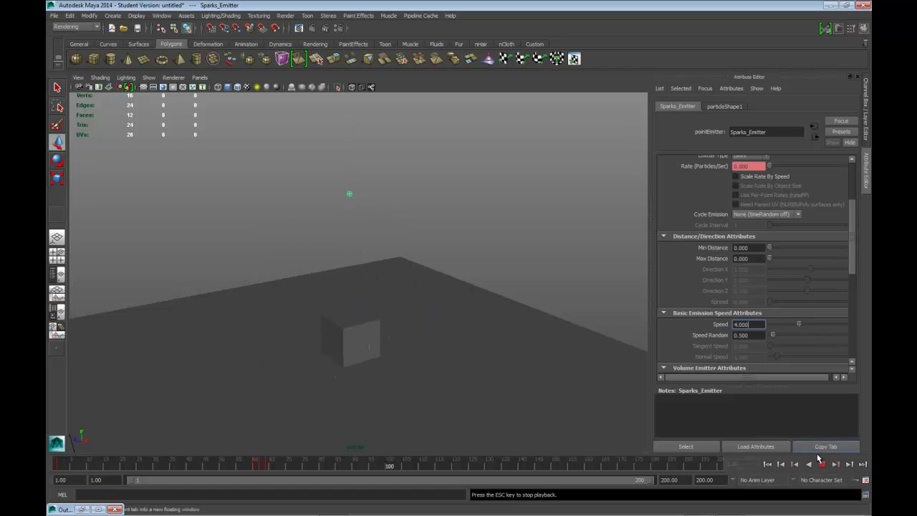
left_click(821, 464)
left_click(767, 464)
left_click(822, 464)
left_click(822, 464)
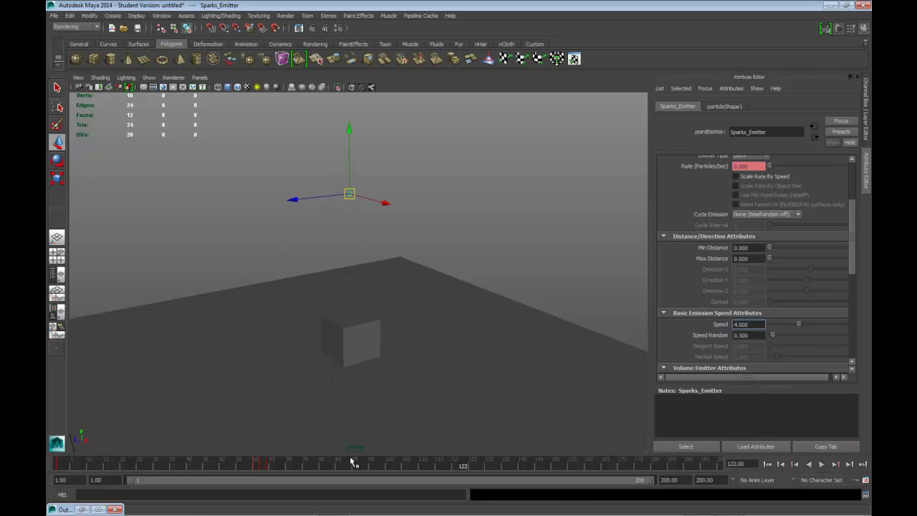
Select particle1 in the Outliner together with the small cube pCube2 and make them collide.
left_click(83, 510)
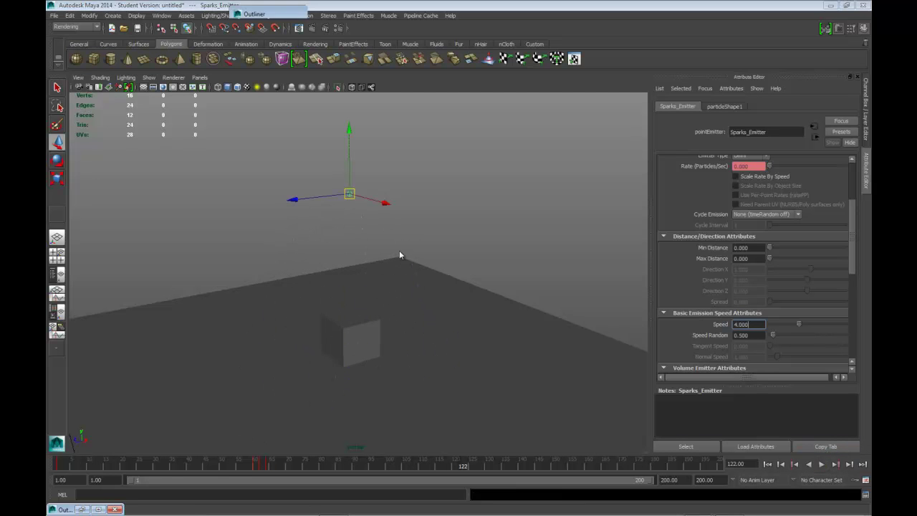
left_click_drag(325, 17, 645, 27)
left_click(466, 108)
left_click(423, 109)
left_click(442, 108)
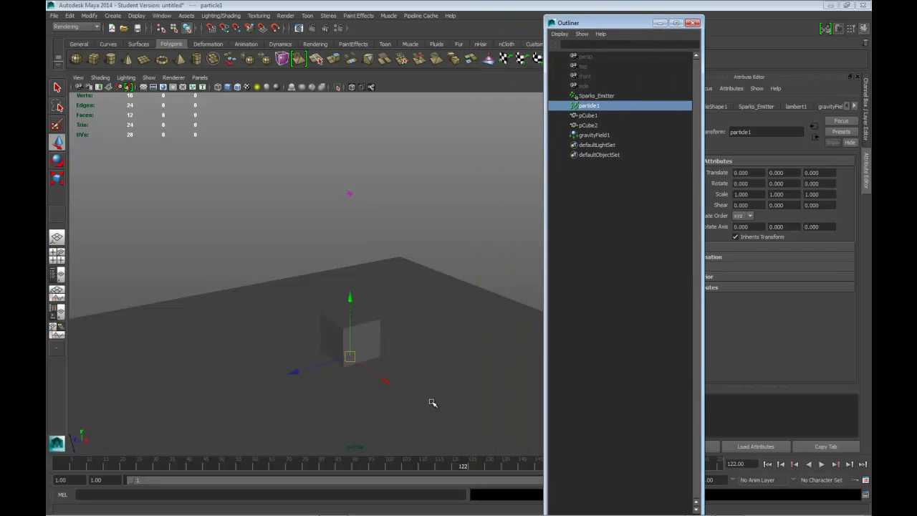
left_click(374, 319, "shift")
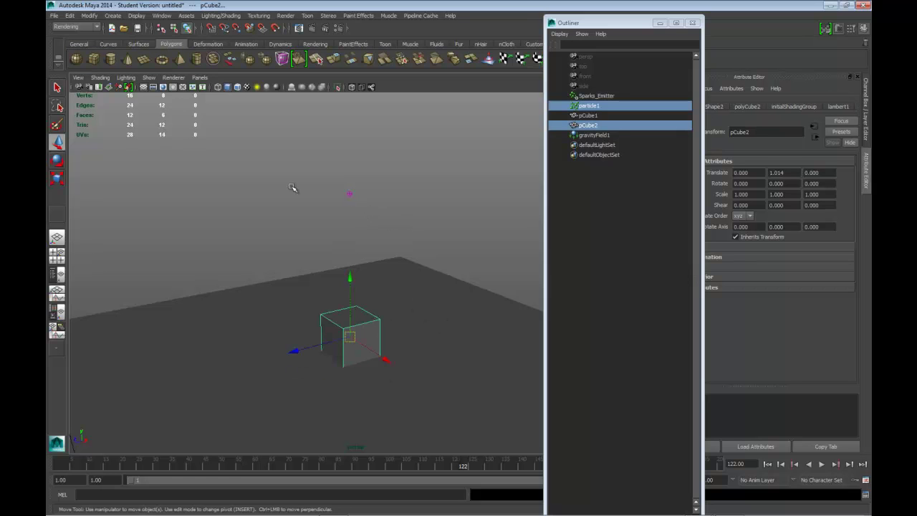
left_click(186, 255)
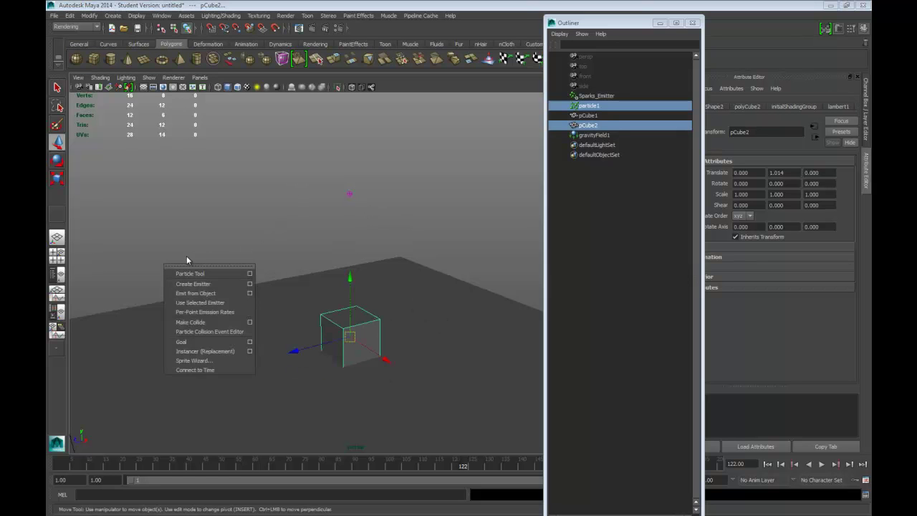
left_click(197, 323)
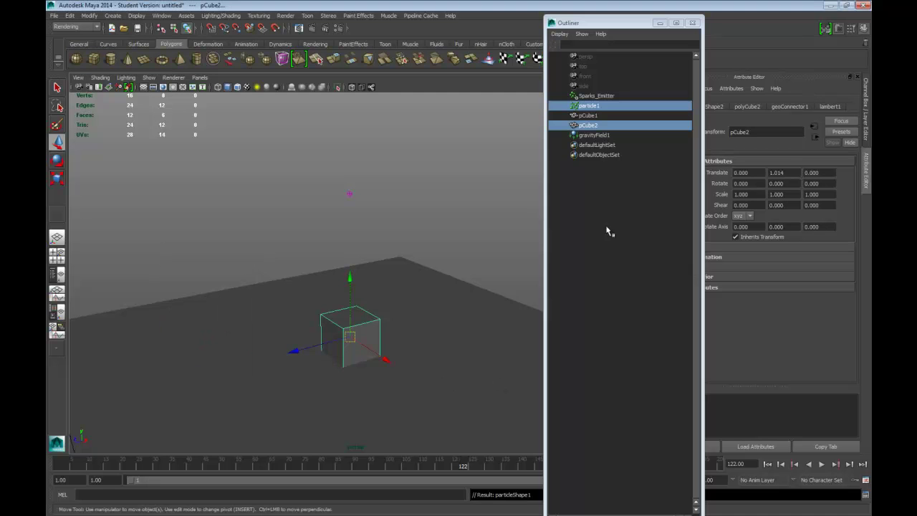
Select particle1 together with the floor slab pCube1 and make them collide.
left_click(595, 114, "shift")
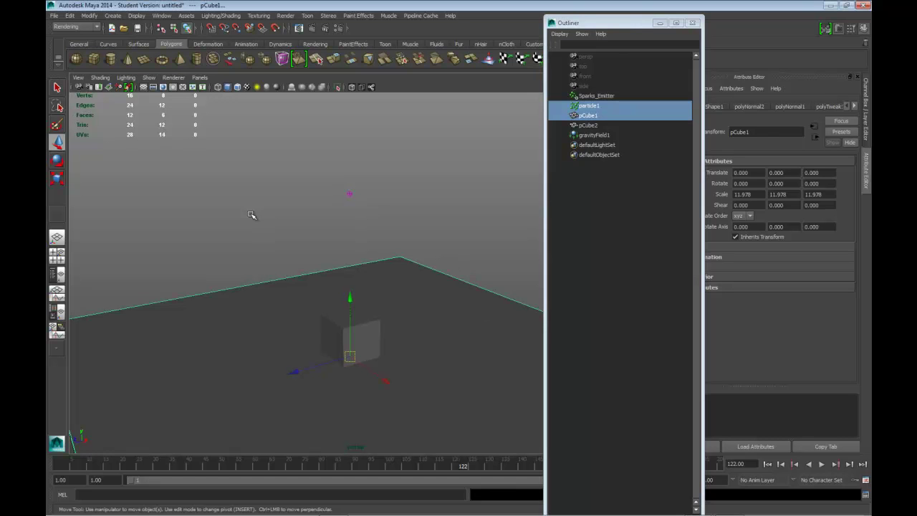
right_click_drag(147, 281, 166, 354)
left_click_drag(616, 22, 495, 62)
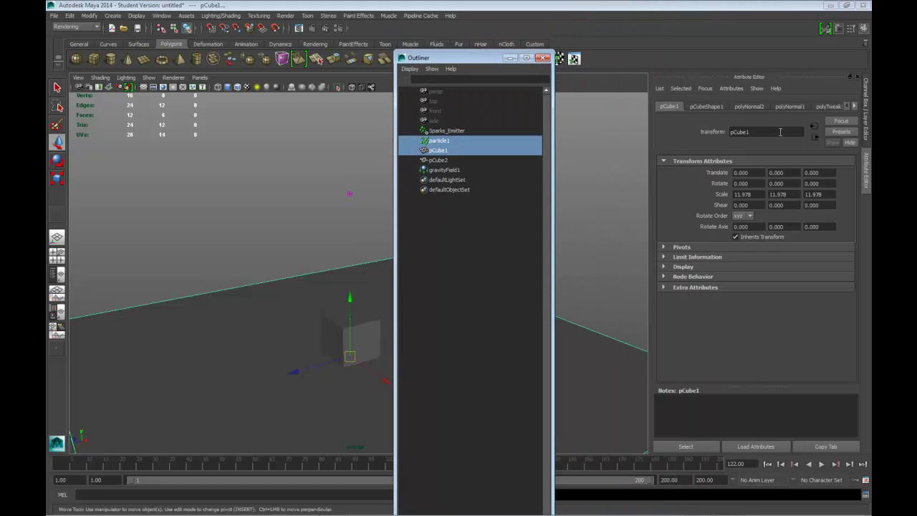
Rename the floor slab pCube1 as Floor in the Outliner.
left_click(443, 152)
left_click(444, 161)
left_click(444, 151)
left_click(440, 159)
left_click(438, 151)
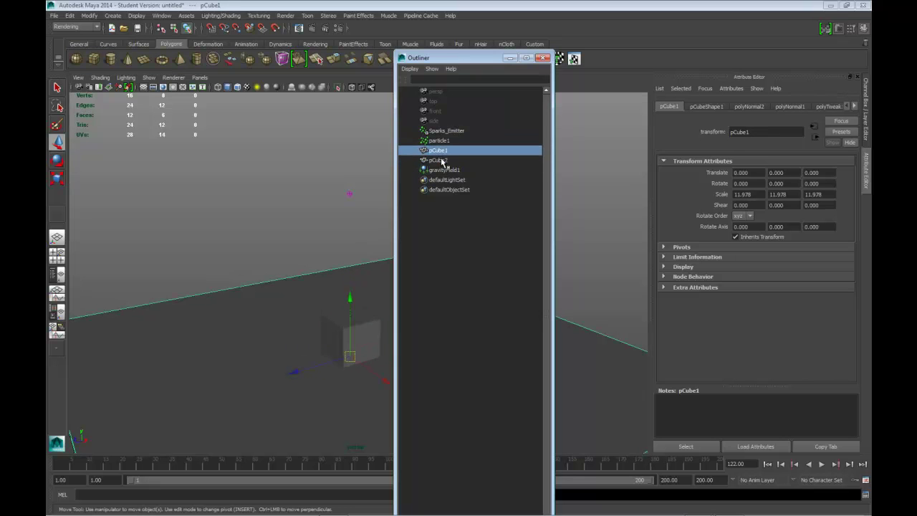
double_click(439, 151)
type("Floor")
key("Return")
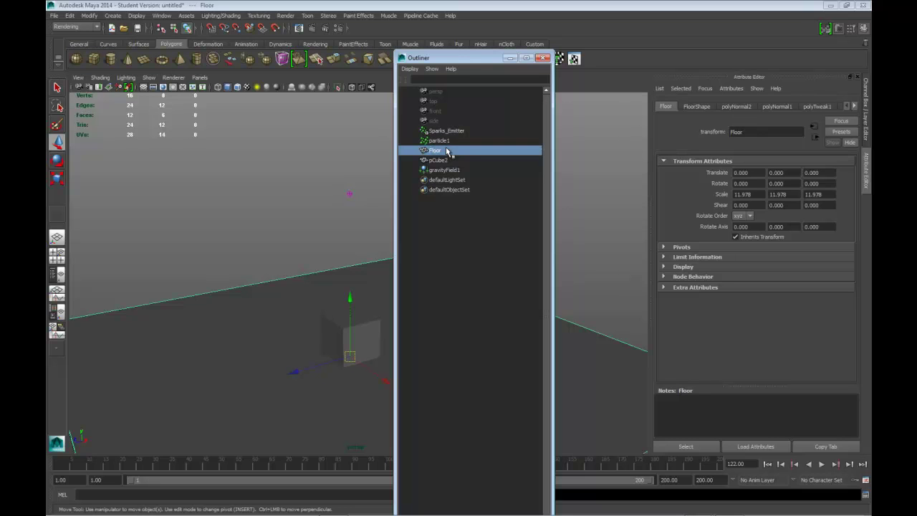
Rename the small cube pCube2 as Cube in the Outliner.
double_click(434, 160)
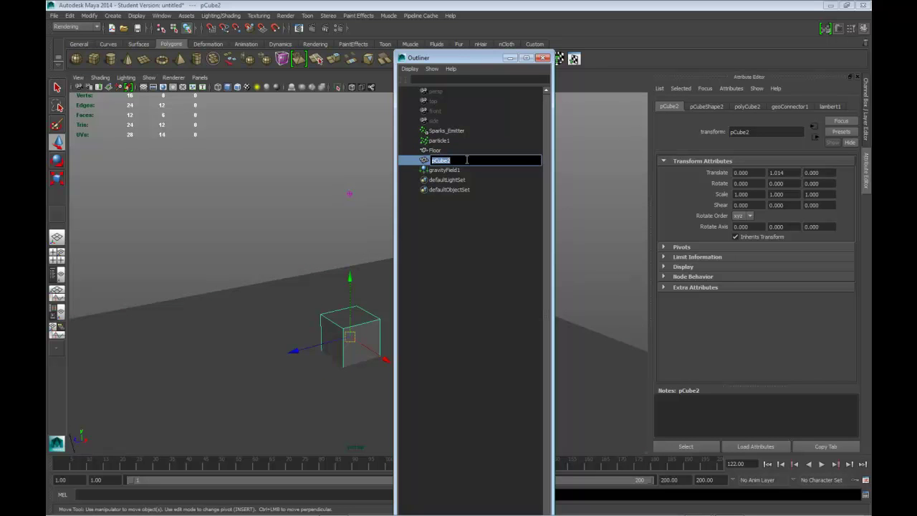
type("C")
key("Return")
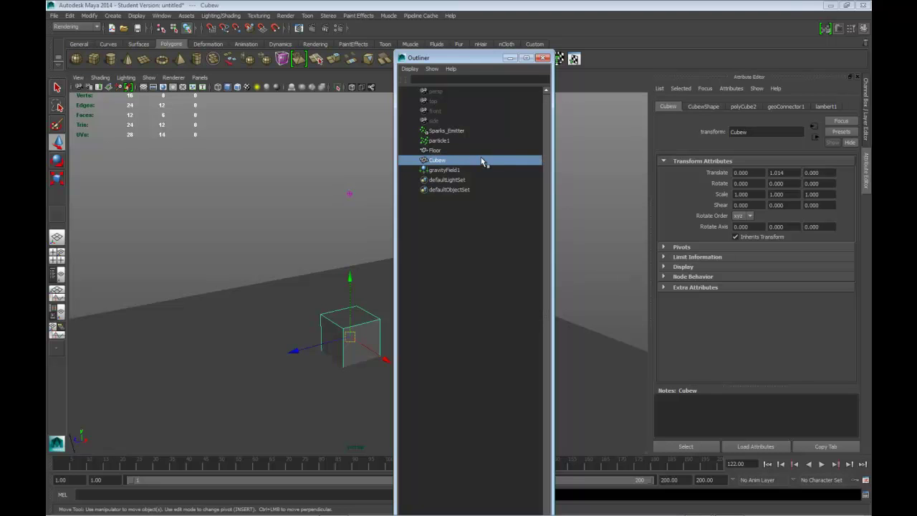
double_click(451, 160)
left_click(452, 159)
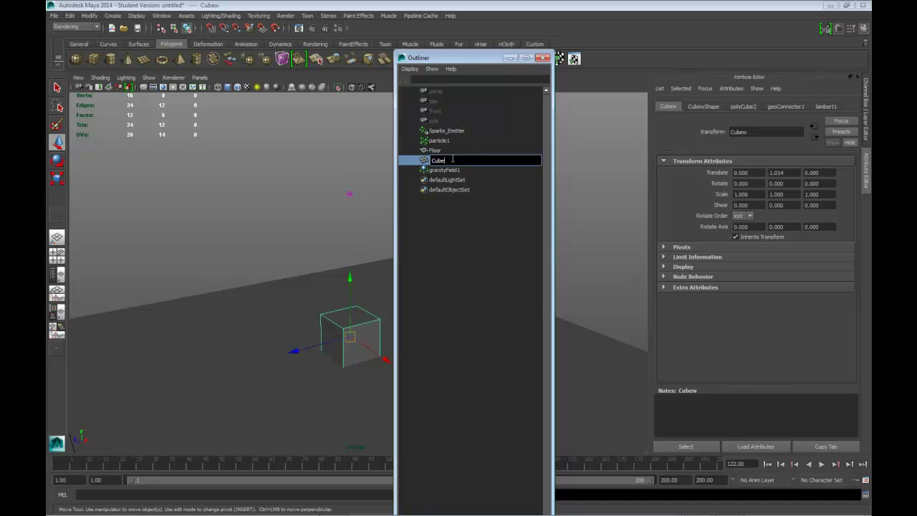
key("Return")
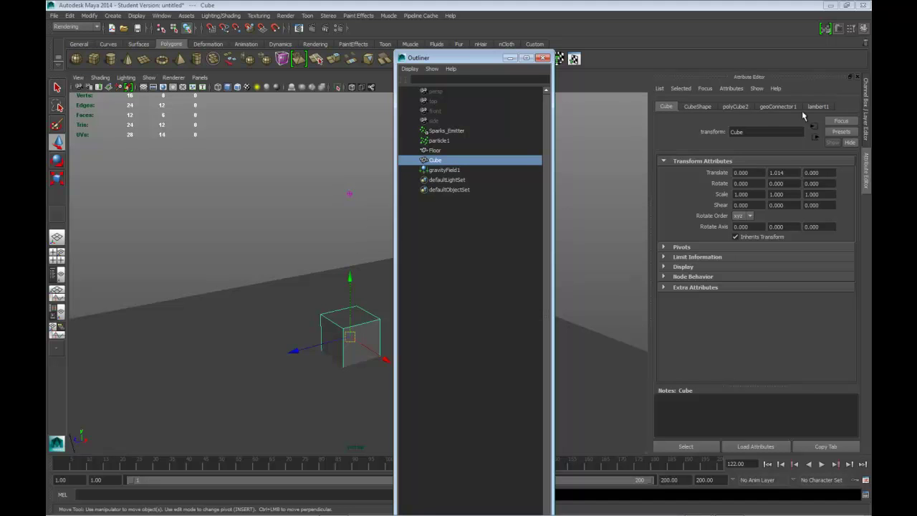
Delete the construction history of Floor and show its geoConnector2 attributes.
left_click(434, 150)
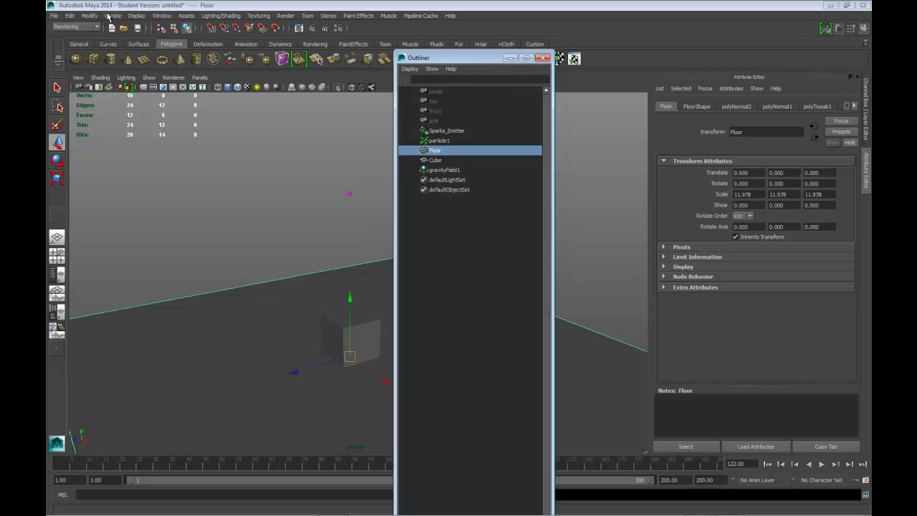
left_click(69, 15)
mouse_move(108, 116)
left_click(180, 123)
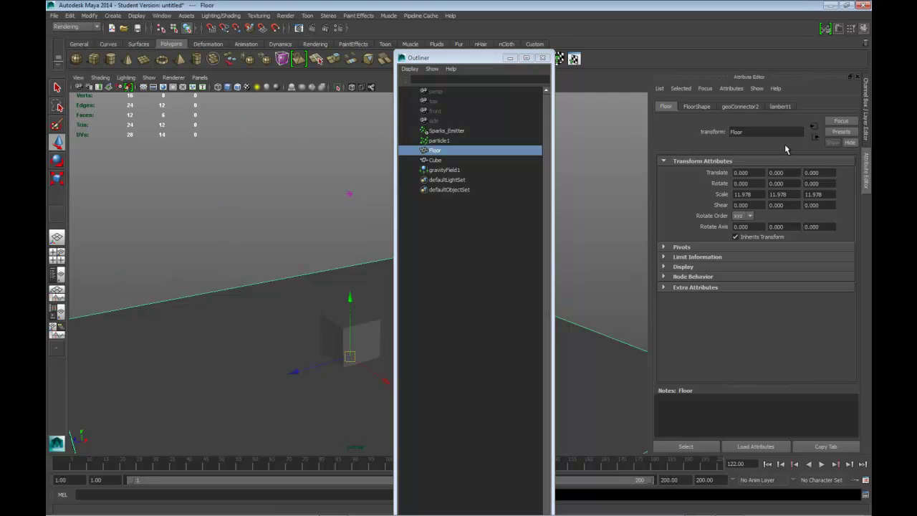
left_click(745, 108)
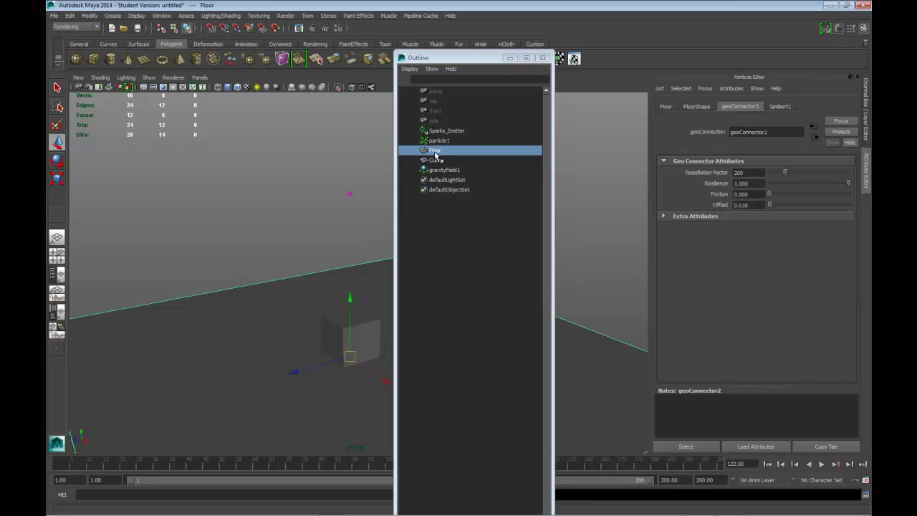
Select Cube and delete its construction history.
left_click(435, 160)
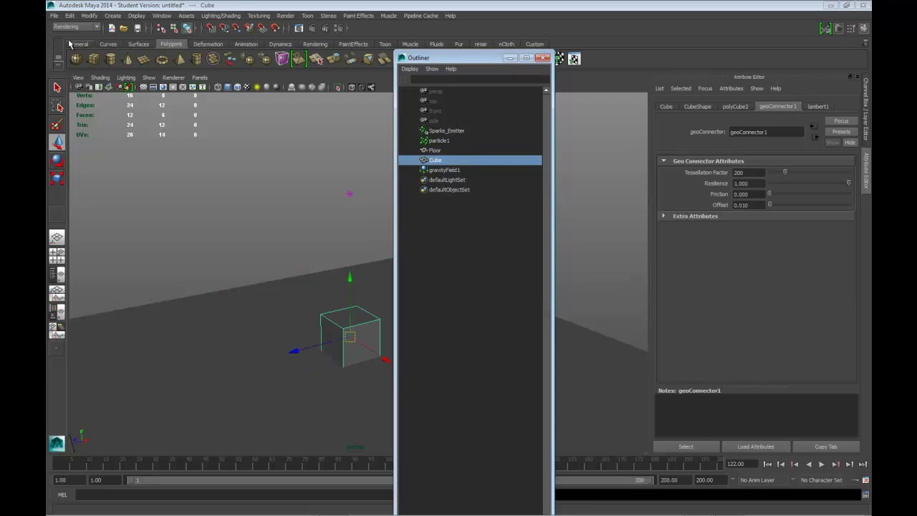
left_click(71, 16)
mouse_move(117, 116)
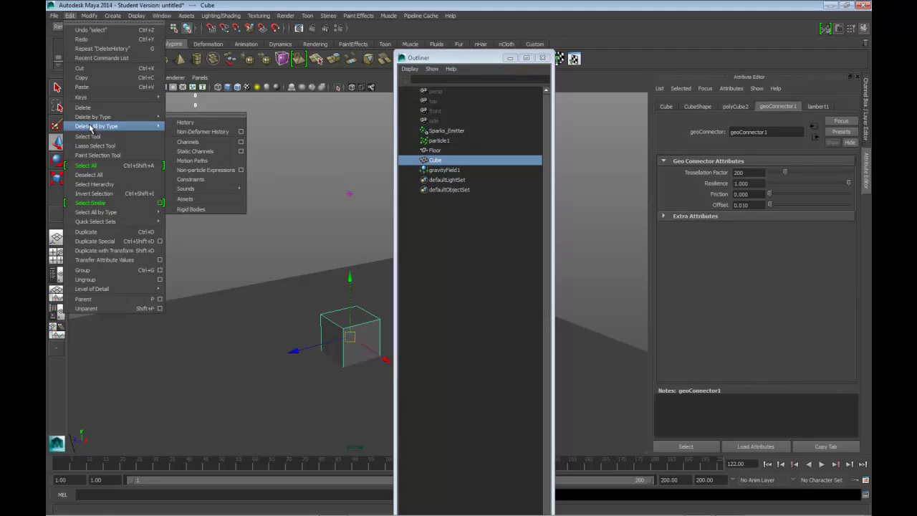
left_click(185, 123)
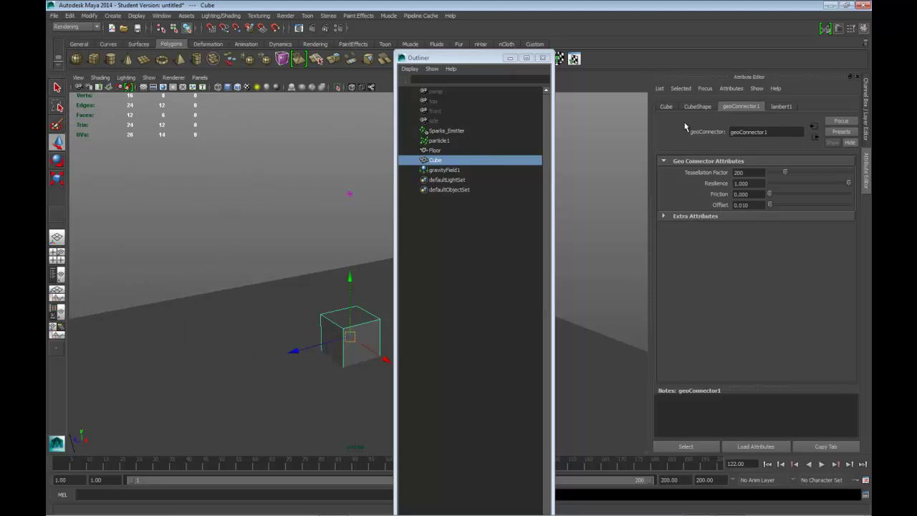
Compare the geo connector attributes of Floor and Cube, ending on Floor's Resilience value.
left_click(435, 150)
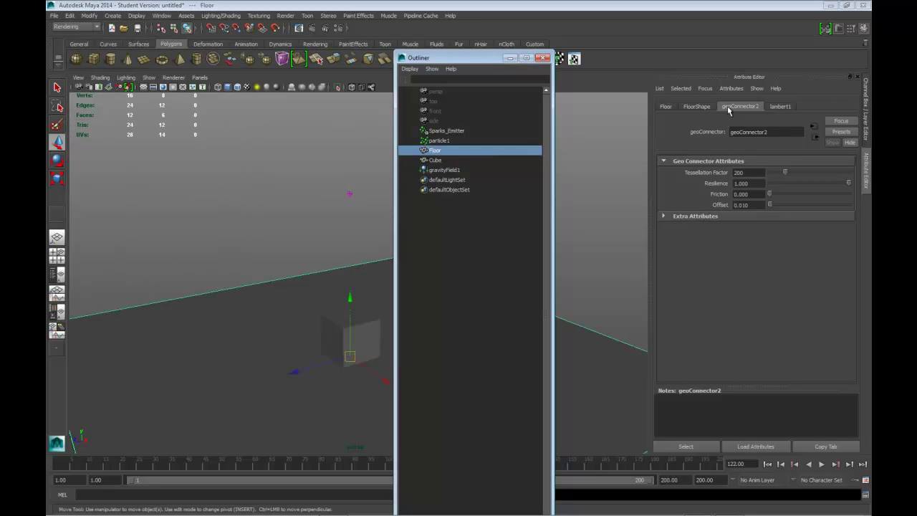
left_click(436, 160)
left_click(437, 151)
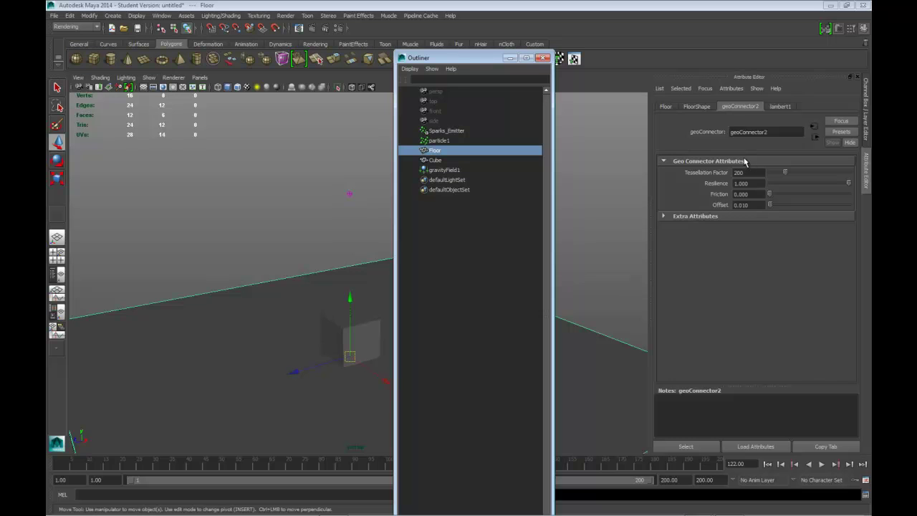
left_click_drag(757, 184, 721, 185)
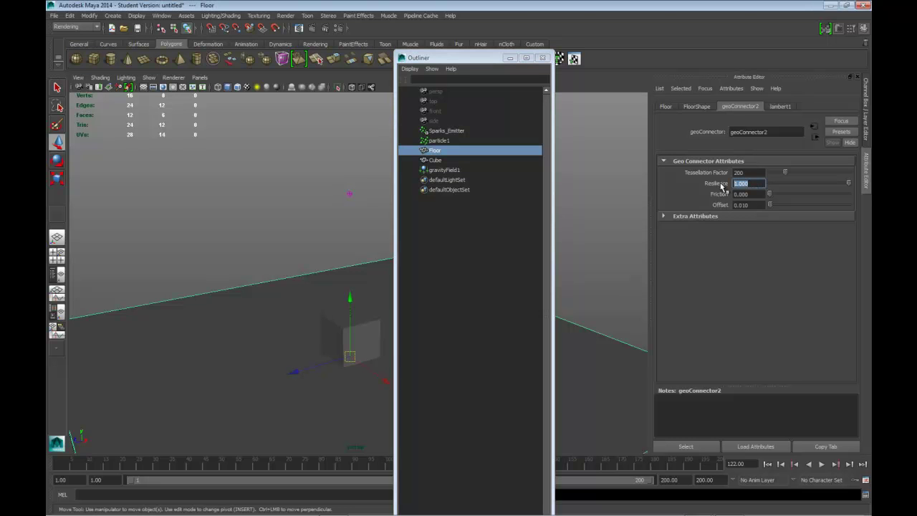
Minimize the Outliner, play the burst to check the collisions with Cube and Floor, and rewind to frame 1.
left_click(509, 57)
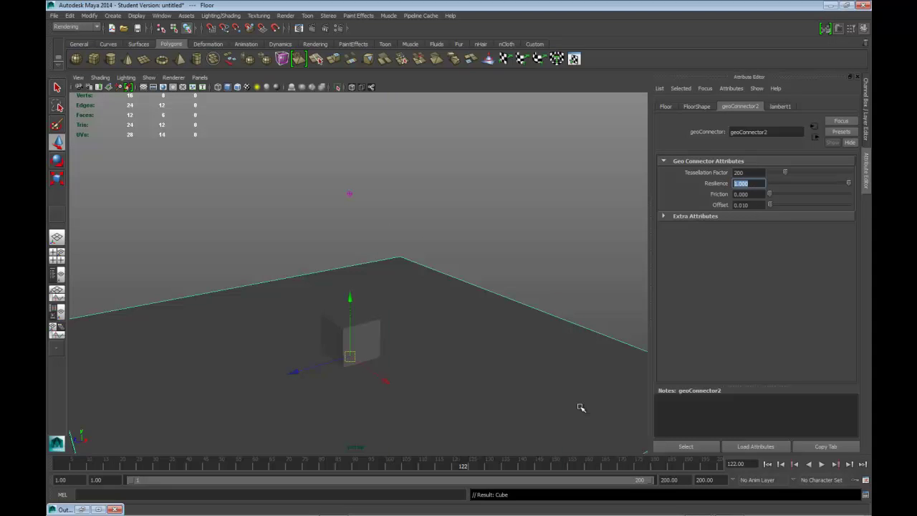
left_click(821, 464)
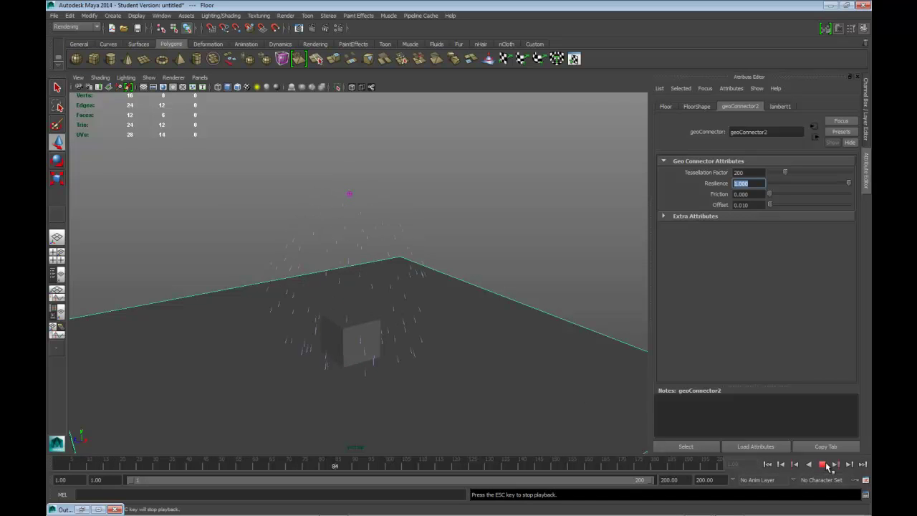
left_click(767, 463)
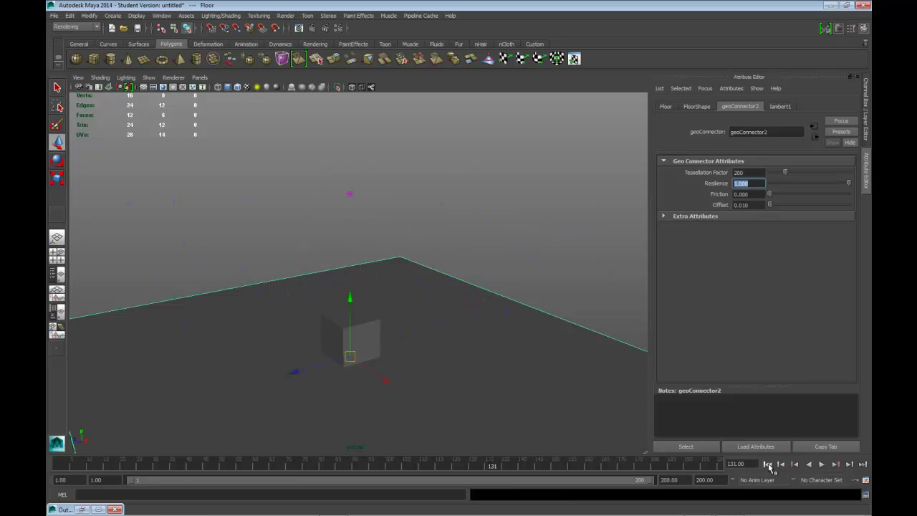
Set Floor's geo connector Resilience to 0.01 and Friction to 0.2.
left_click(82, 508)
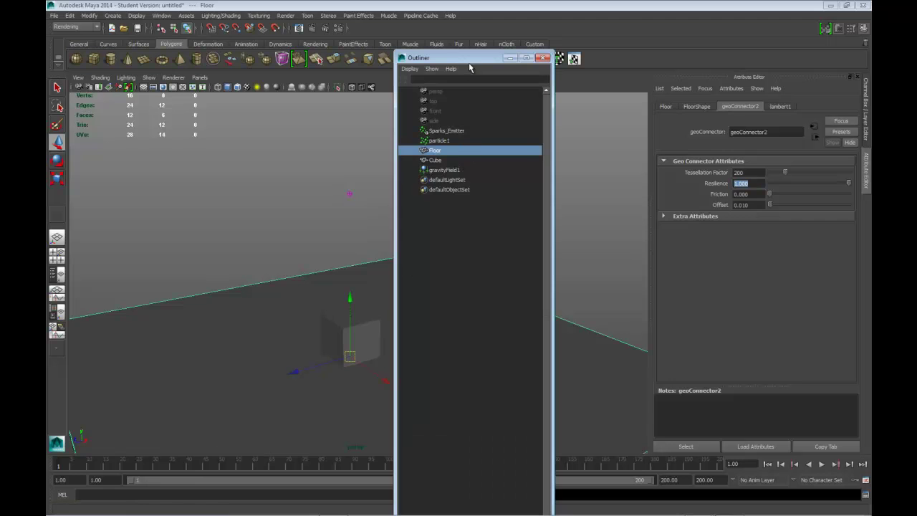
left_click_drag(478, 60, 436, 56)
left_click(760, 183)
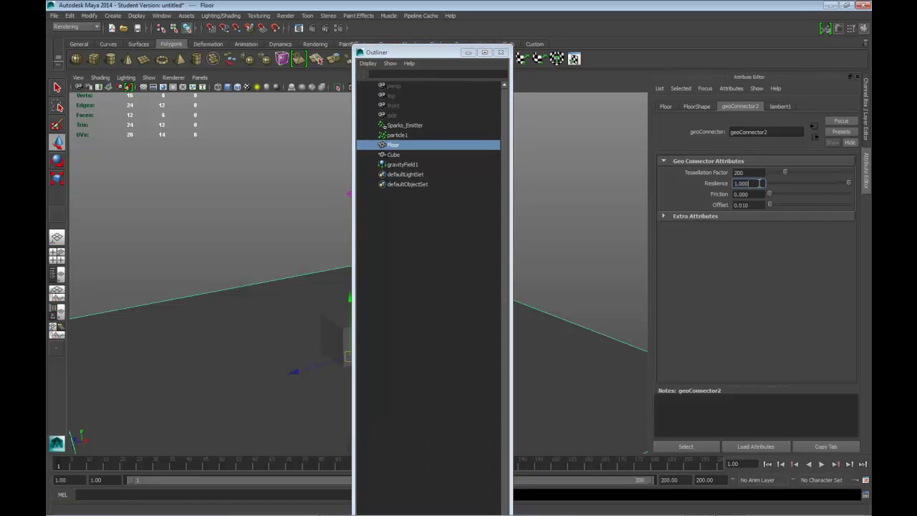
left_click_drag(743, 184, 728, 188)
key("BackSpace")
type(".01")
key("Return")
key("Tab")
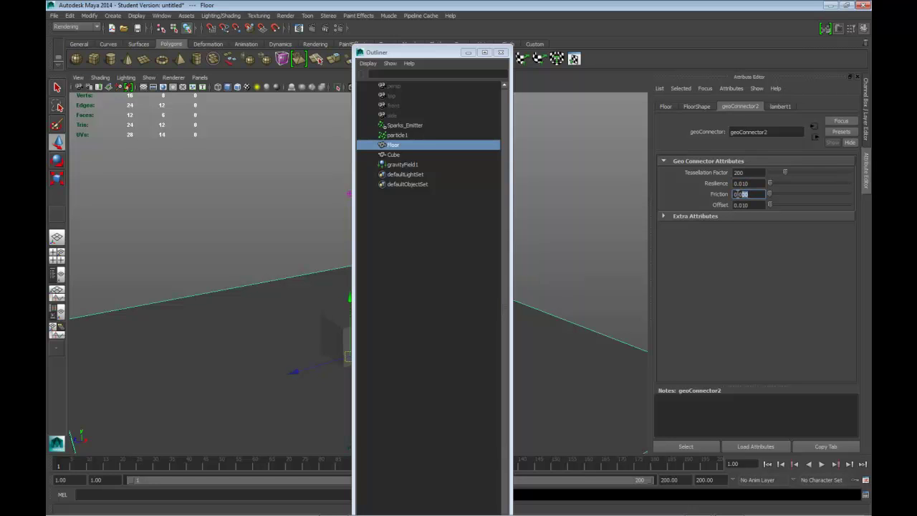
key("BackSpace")
type(".2")
Select Cube and set its geo connector Resilience to 0.01 and Friction to 0.2.
left_click(405, 154)
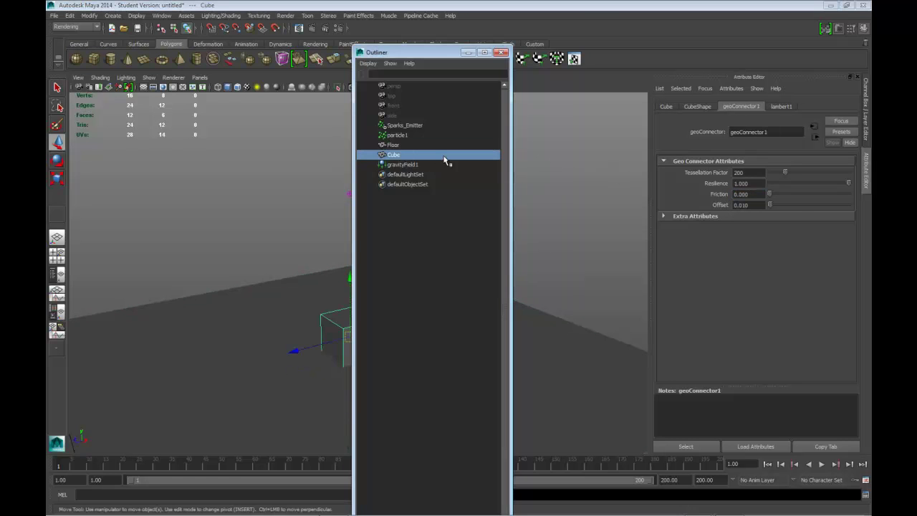
left_click(759, 183)
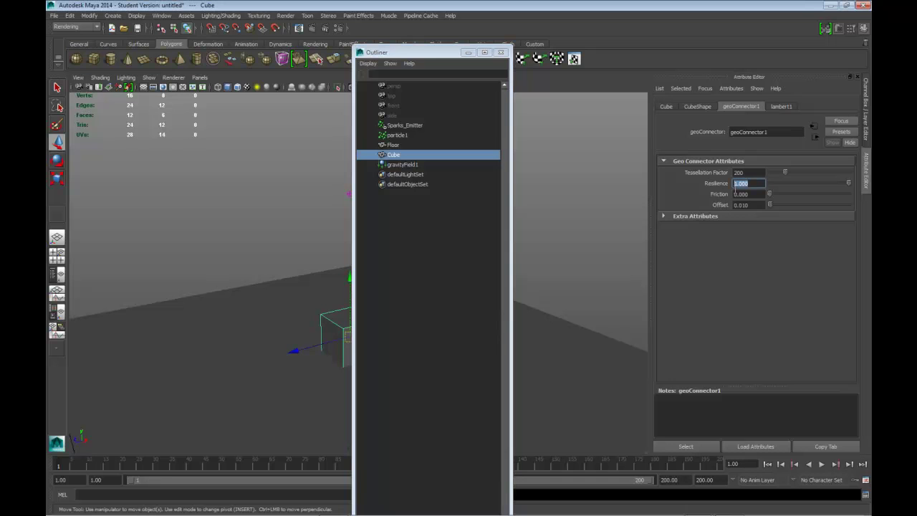
type(".01")
key("Return")
left_click(755, 195)
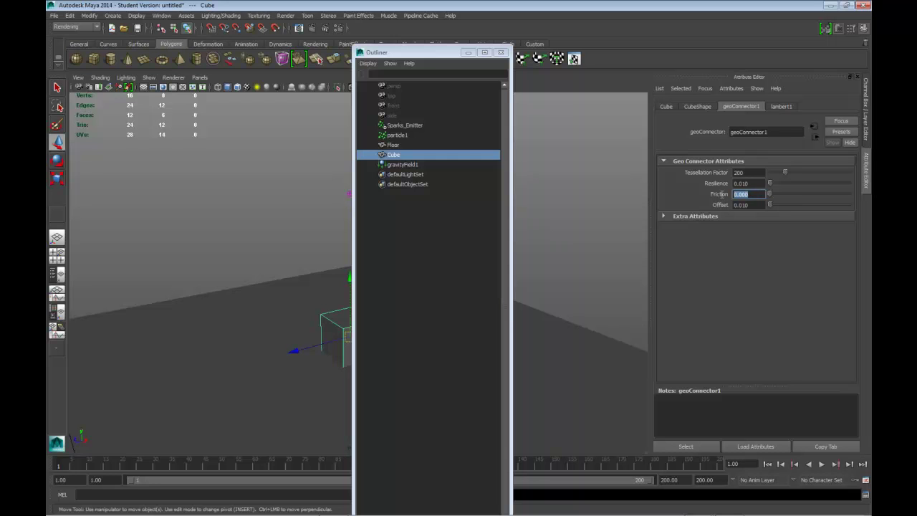
type(".")
key("Return")
Minimize the Outliner, play the burst twice to check how the sparks collide with the adjusted friction, and return to frame 1.
left_click_drag(434, 53, 524, 13)
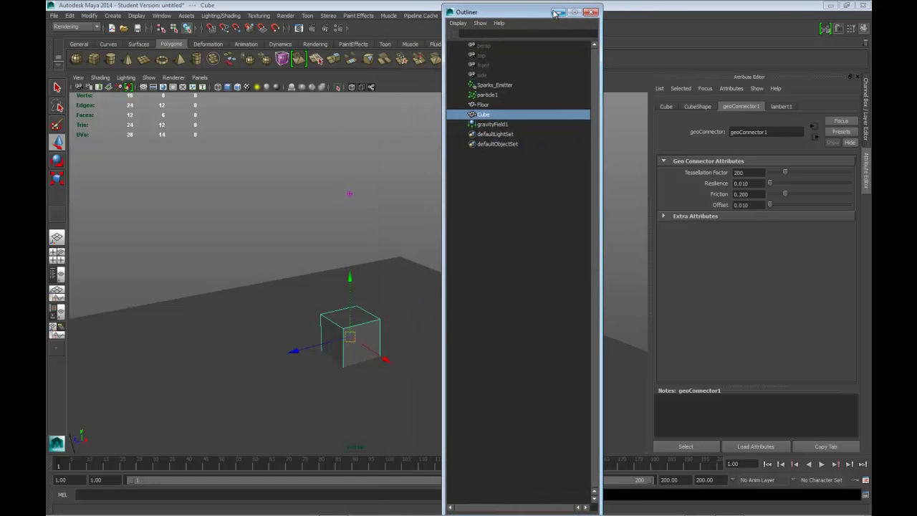
left_click(557, 12)
left_click(822, 466)
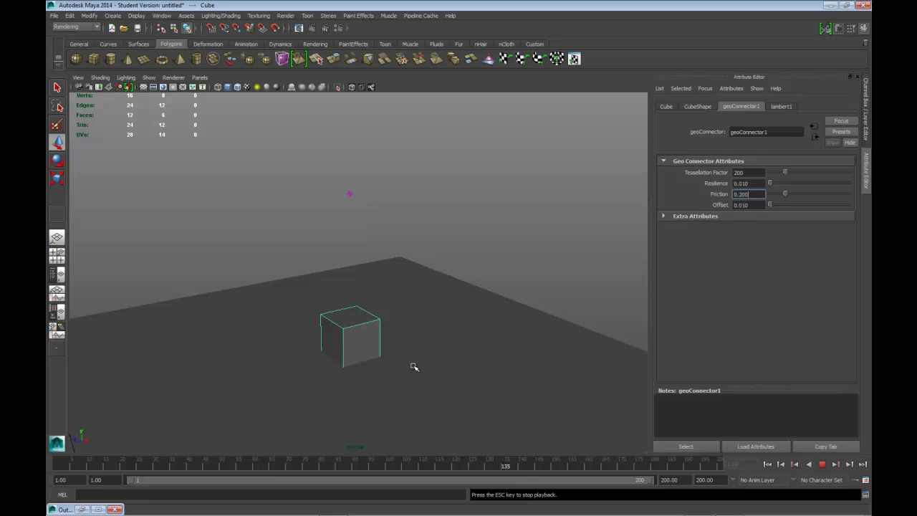
left_click(822, 465)
left_click(767, 464)
left_click(822, 464)
left_click(821, 464)
left_click(767, 464)
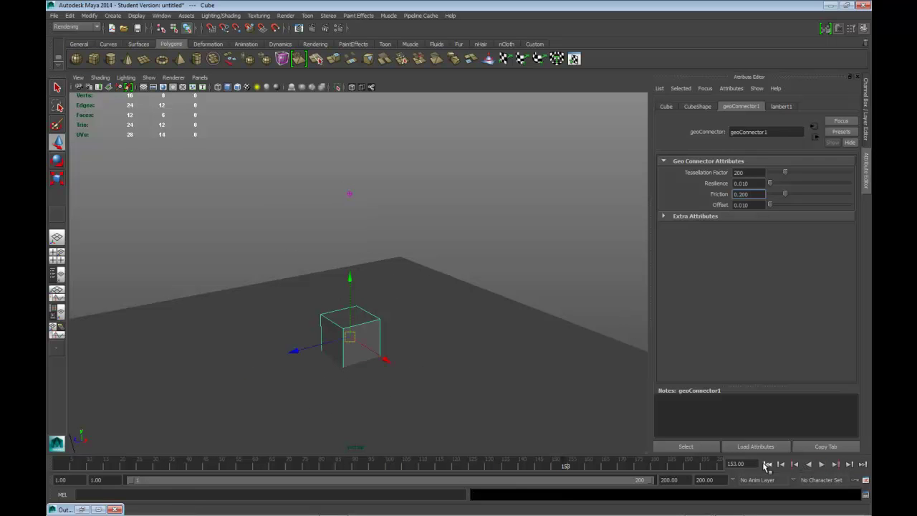
Go to the Rate keyframe at frame 62 and show the channels of Sparks_Emitter in the Channel Box.
left_click(82, 510)
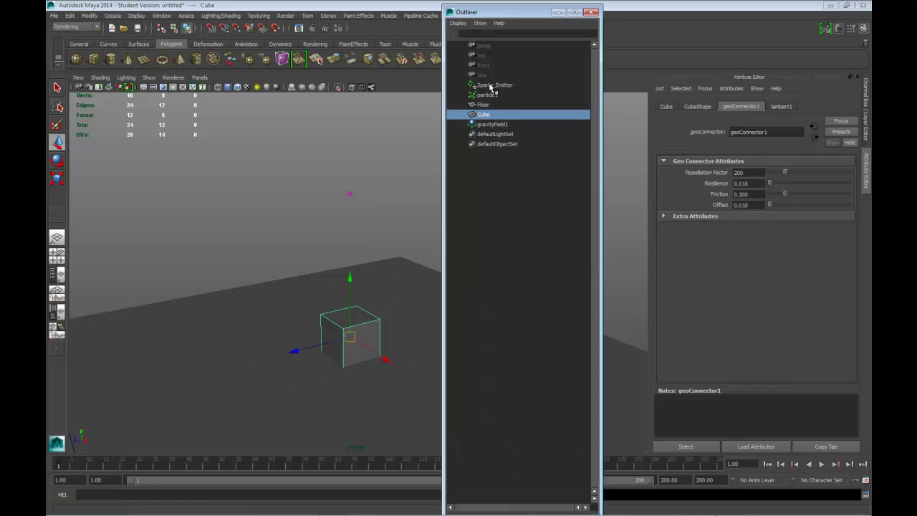
left_click(494, 85)
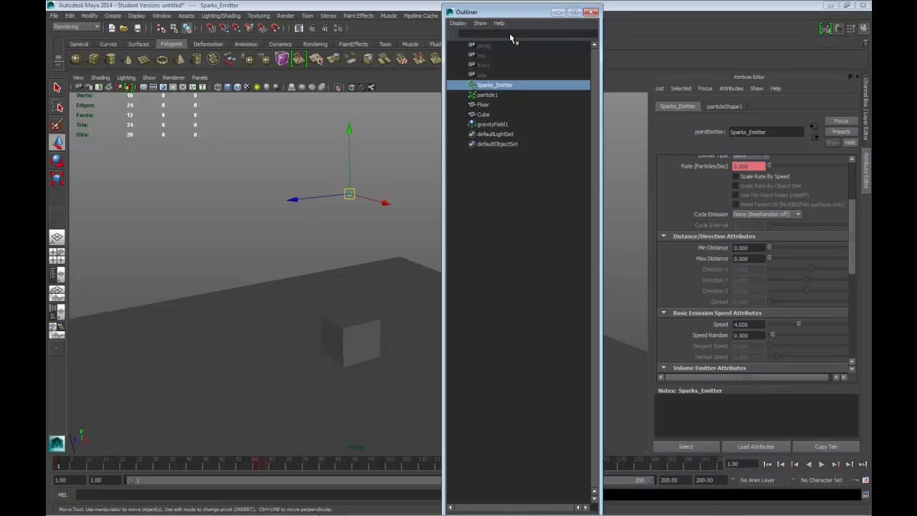
left_click(558, 12)
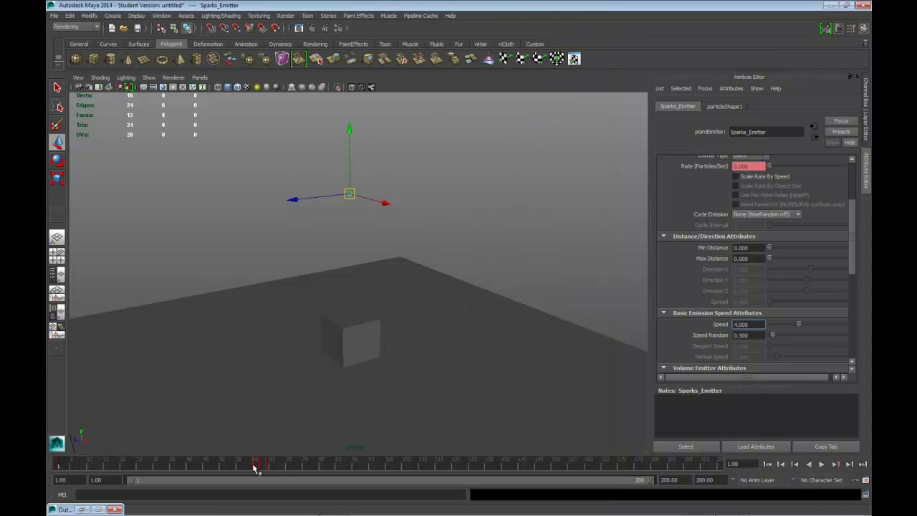
left_click(835, 464)
left_click(510, 321)
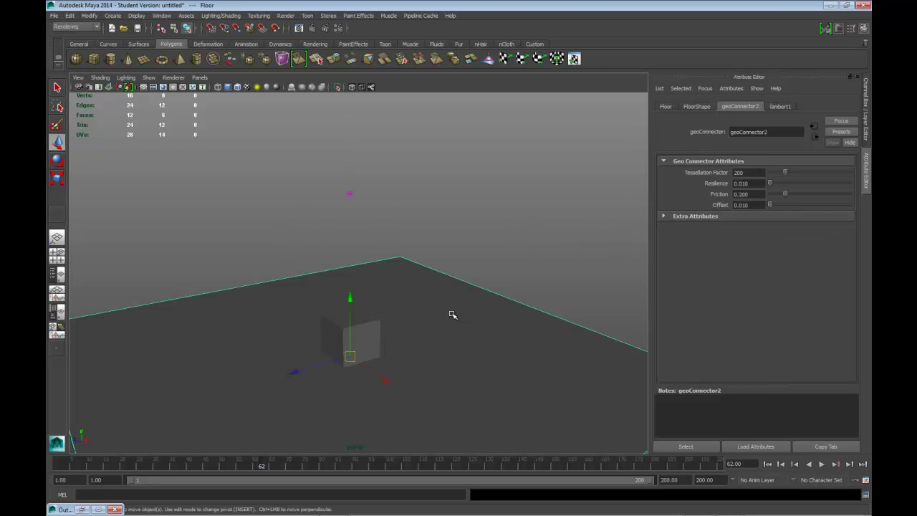
key("ctrl+a")
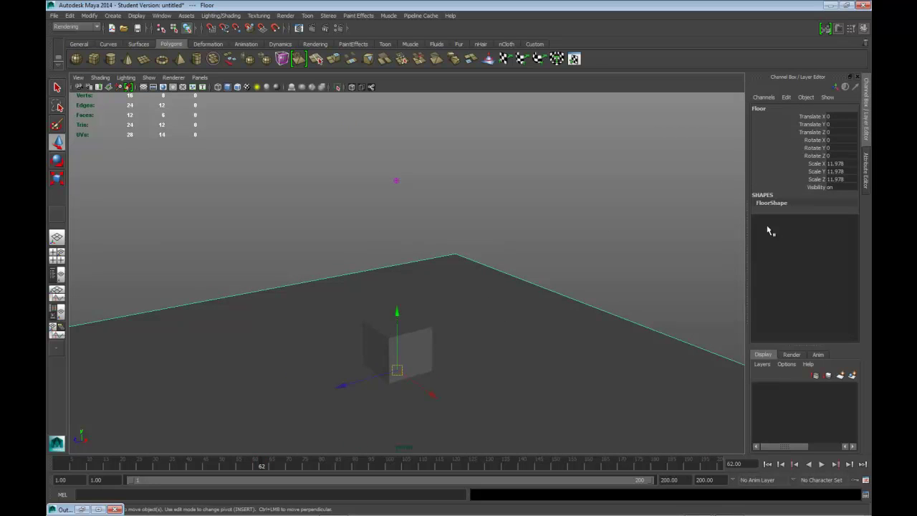
left_click(83, 510)
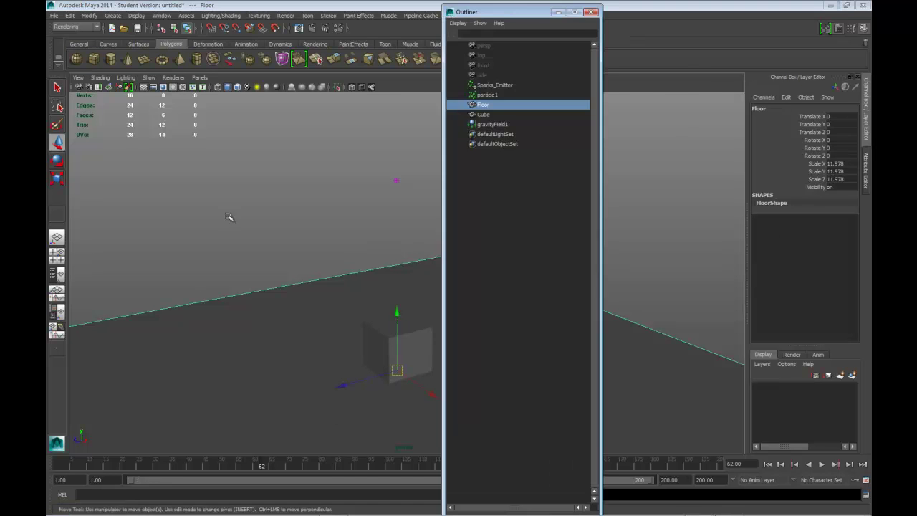
left_click(499, 85)
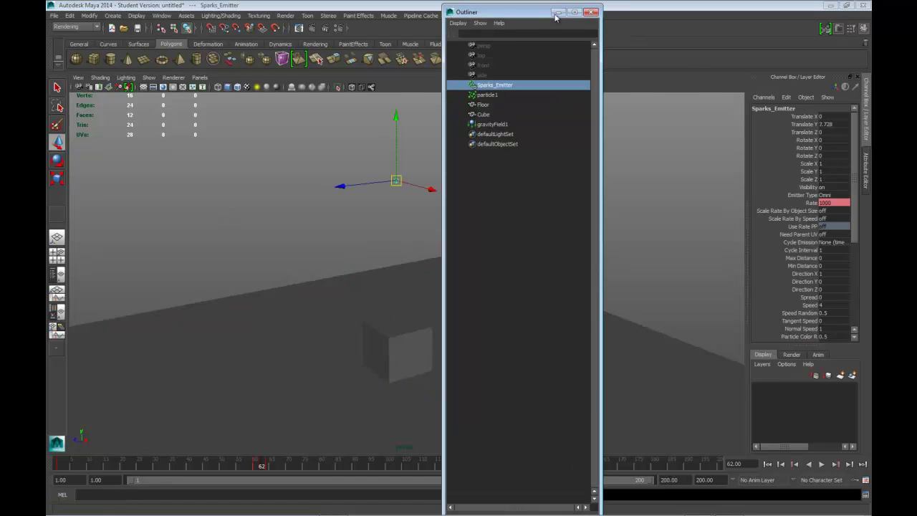
left_click(557, 12)
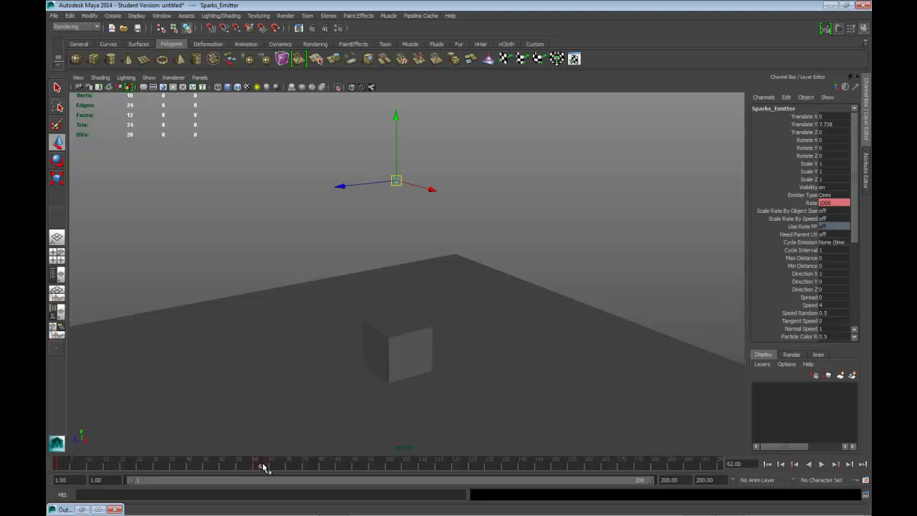
Set the Rate of Sparks_Emitter to 2000 at frame 62 and key it.
double_click(838, 202)
type("2")
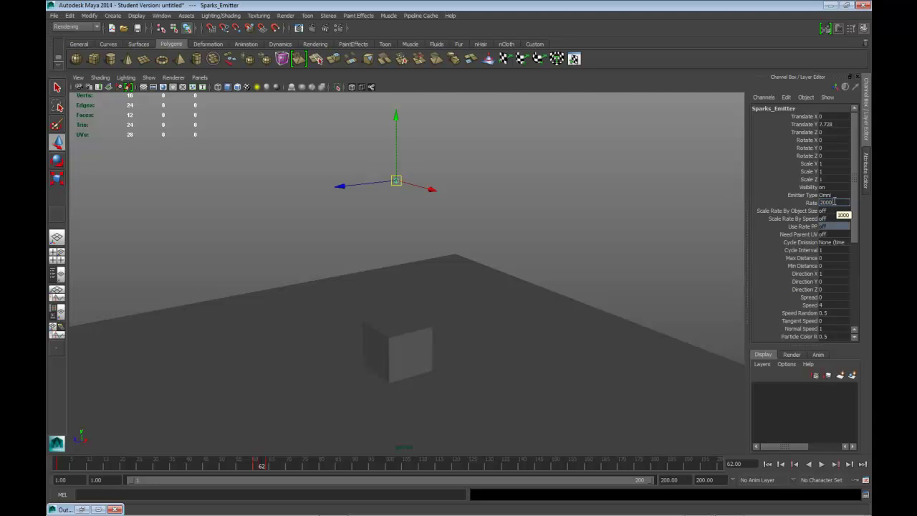
type("000")
key("Return")
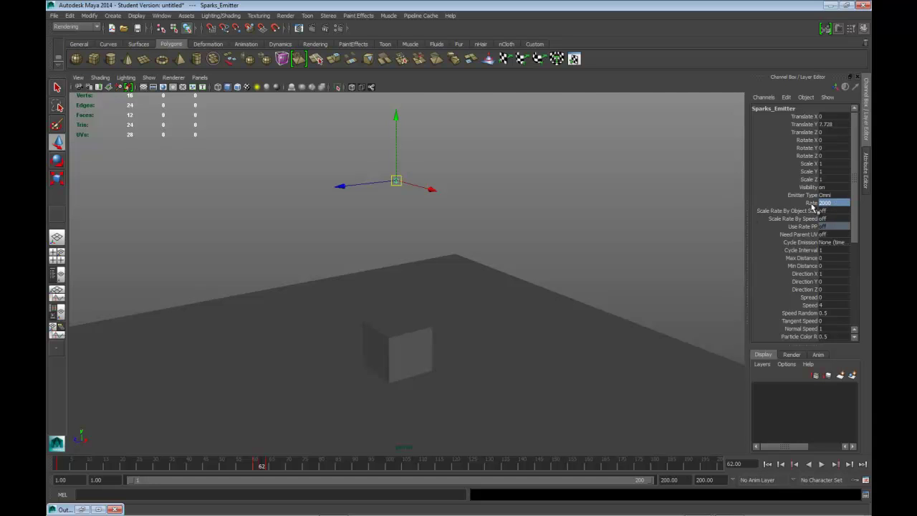
left_click(812, 203)
right_click(811, 205)
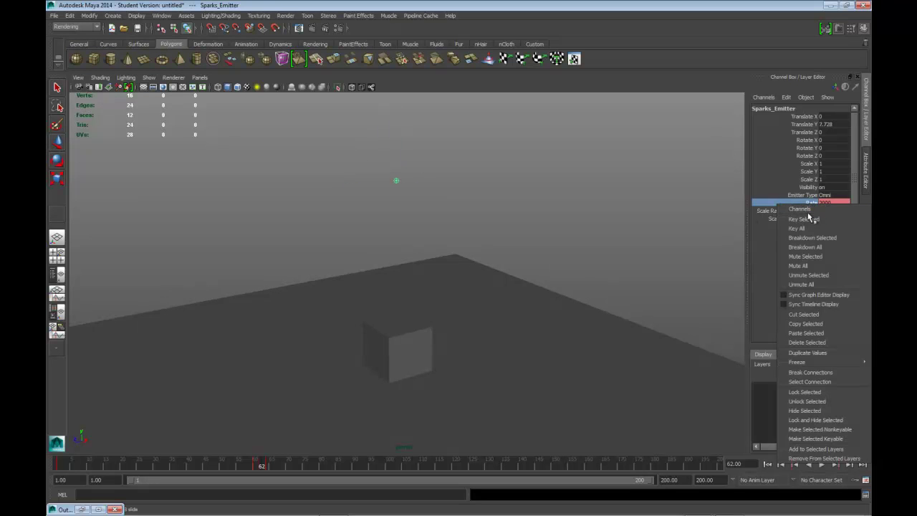
left_click(811, 223)
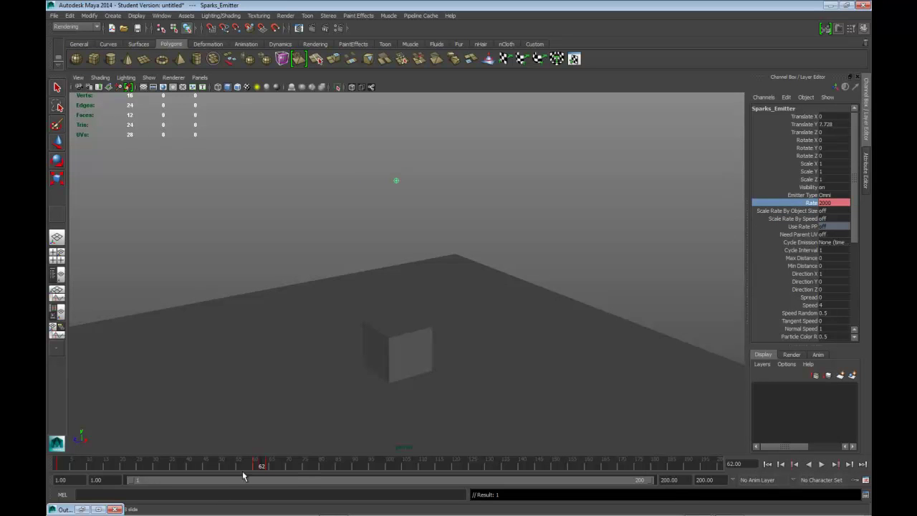
Play the animation to check the burst at a Rate of 2000 and rewind to frame 1.
key("alt+v")
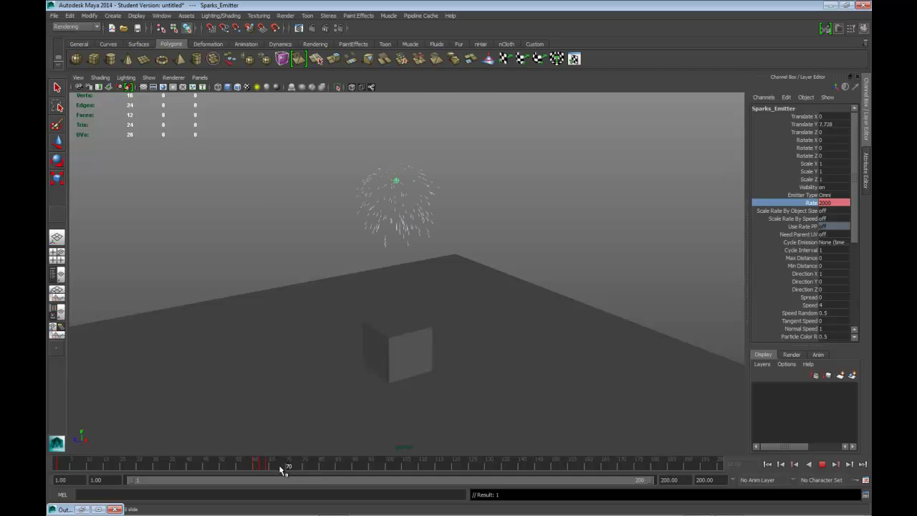
left_click_drag(256, 470, 45, 471)
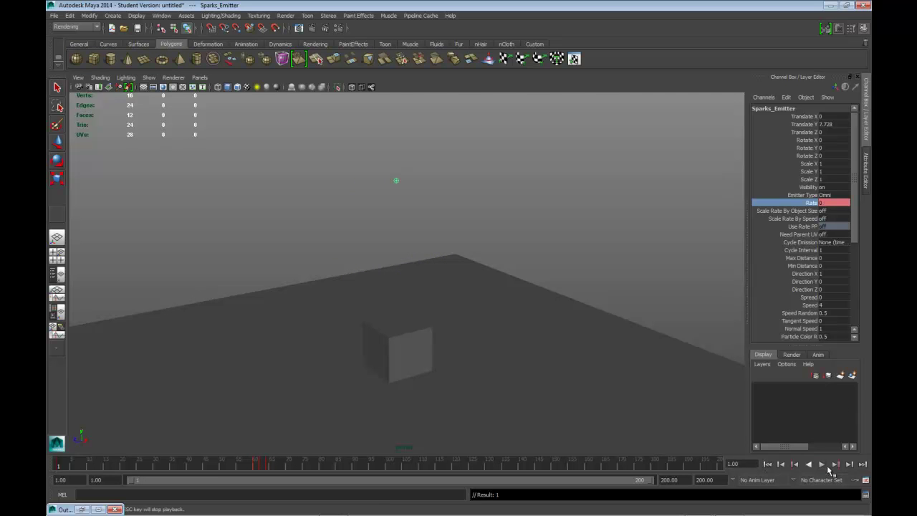
left_click(822, 464)
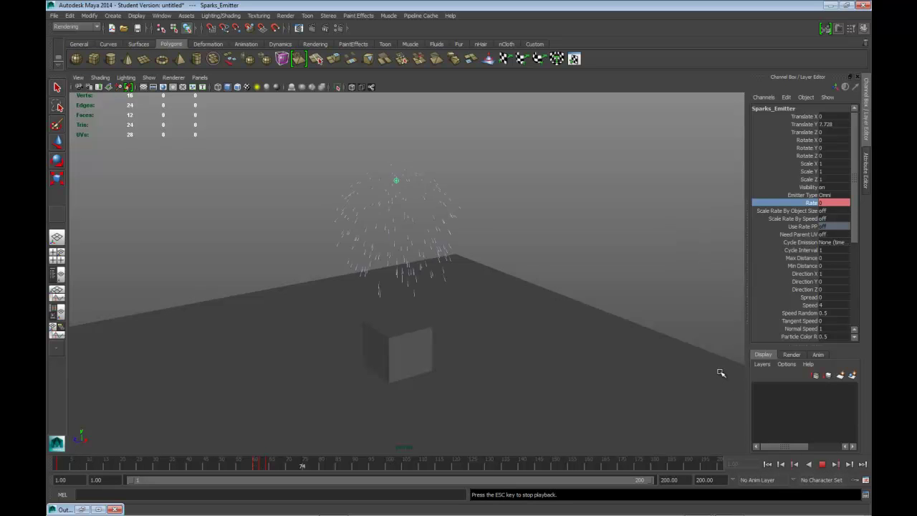
left_click(822, 464)
left_click(767, 465)
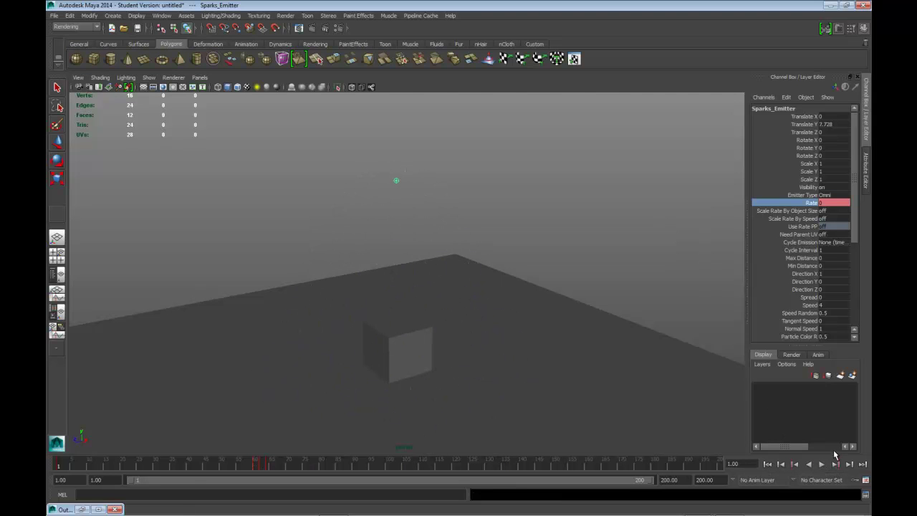
Return to the keyframe at frame 62, set the Rate of Sparks_Emitter to 4000 and key it.
left_click(835, 464)
left_click(839, 202)
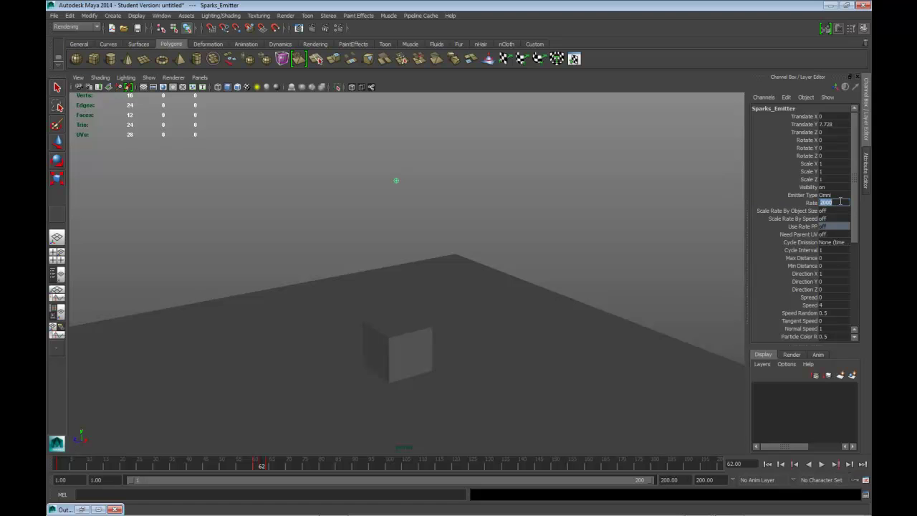
type("4000")
key("Return")
left_click(809, 204)
right_click(809, 204)
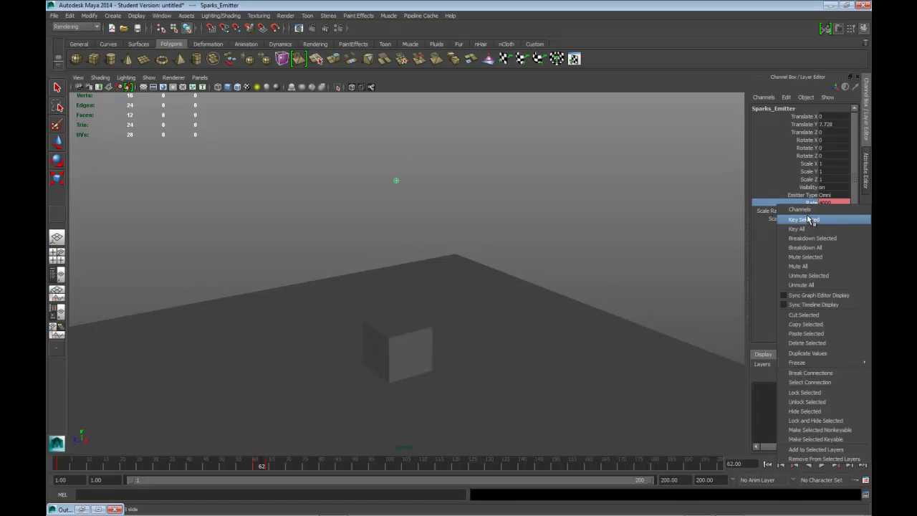
left_click(807, 214)
Play the burst from frame 1 to check its density at a Rate of 4000, and rewind.
left_click(767, 464)
left_click(818, 465)
left_click(818, 464)
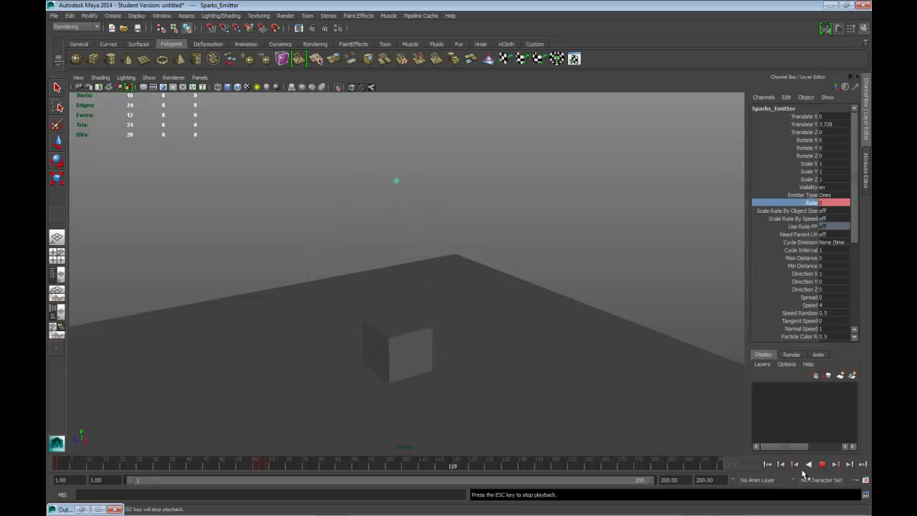
left_click(822, 464)
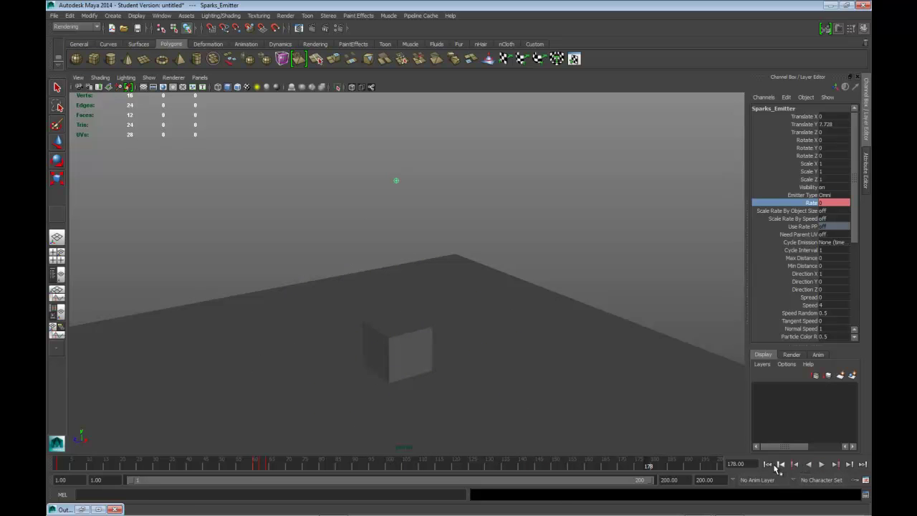
left_click(767, 464)
Open the RGB PP ramp of particle1 for editing and move its middle colour marker to about position 0.485.
left_click(82, 509)
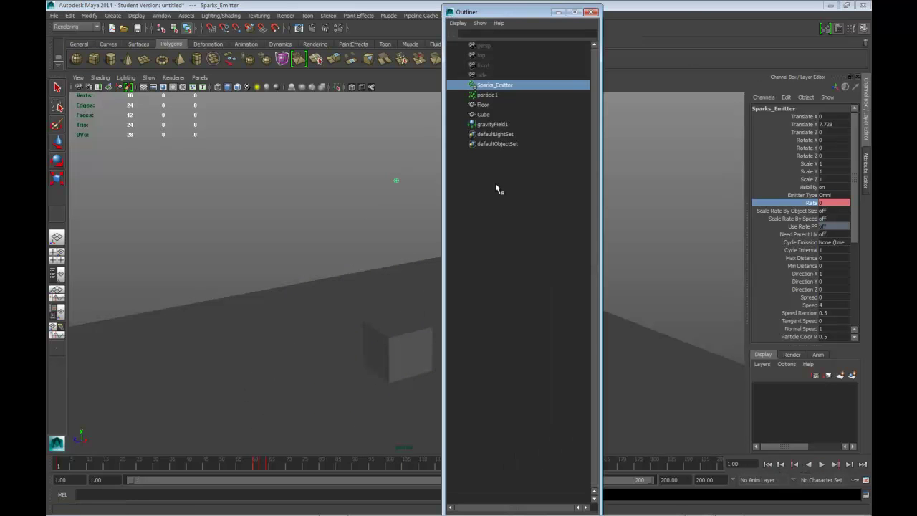
left_click(490, 95)
left_click(558, 12)
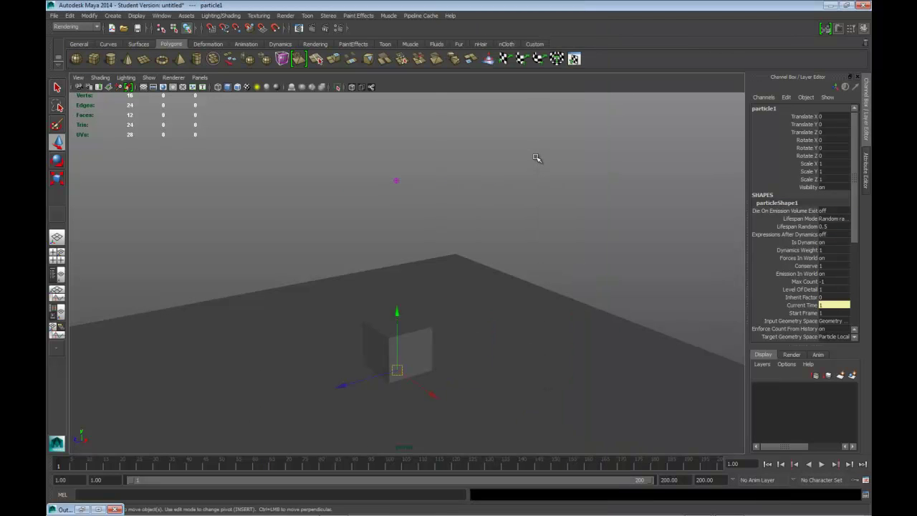
key("ctrl+a")
left_click(757, 108)
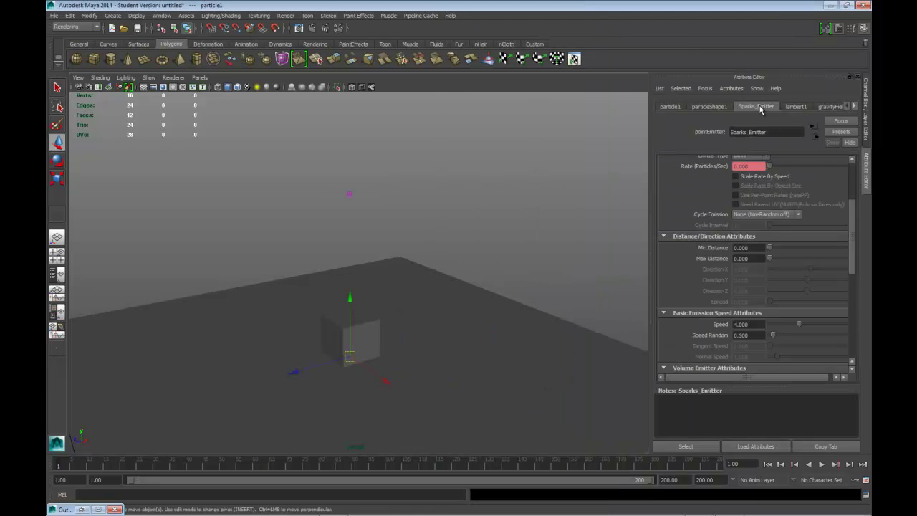
left_click(709, 106)
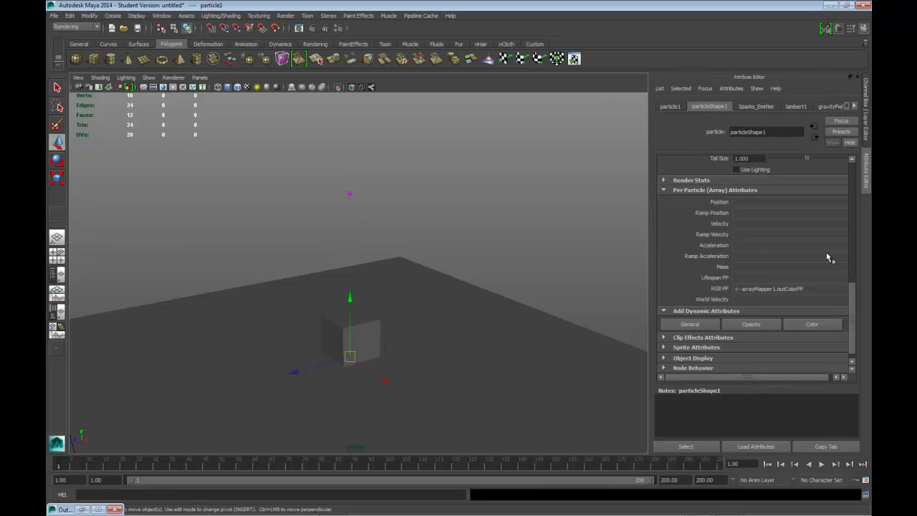
scroll(852, 301, "down", 1)
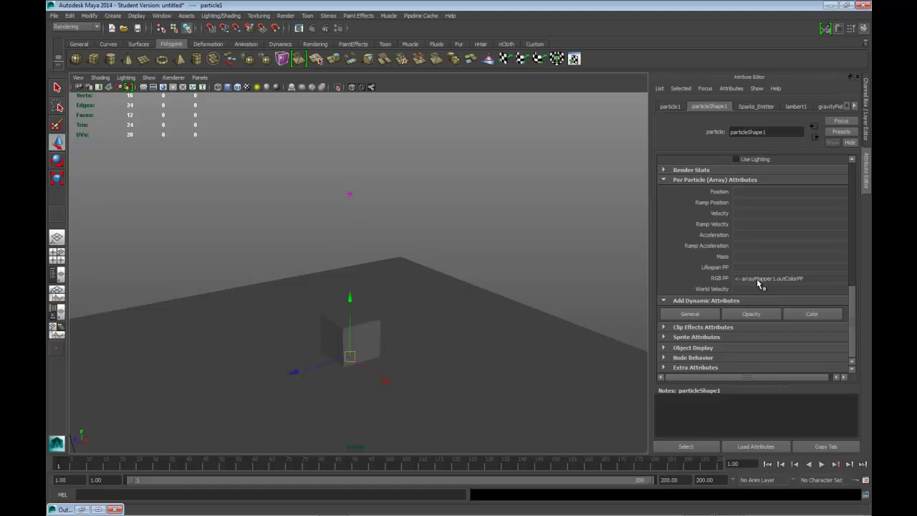
right_click(758, 280)
mouse_move(760, 283)
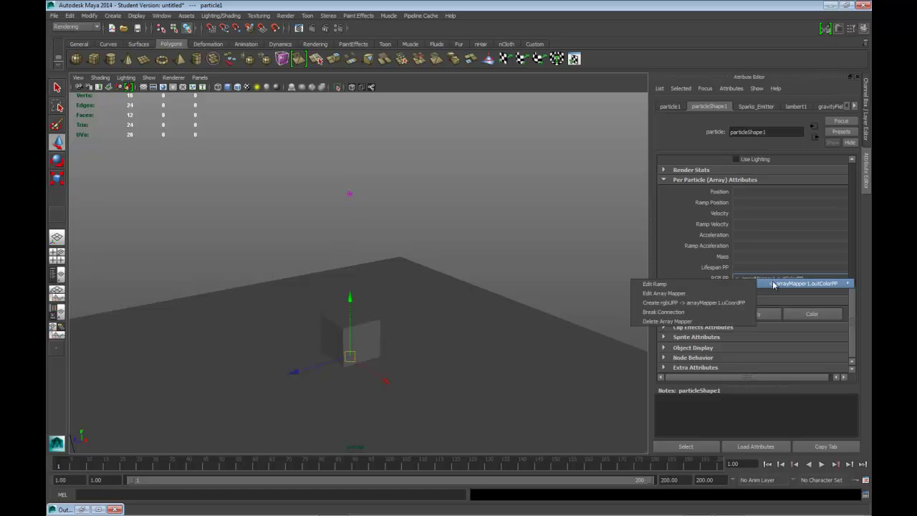
left_click(685, 286)
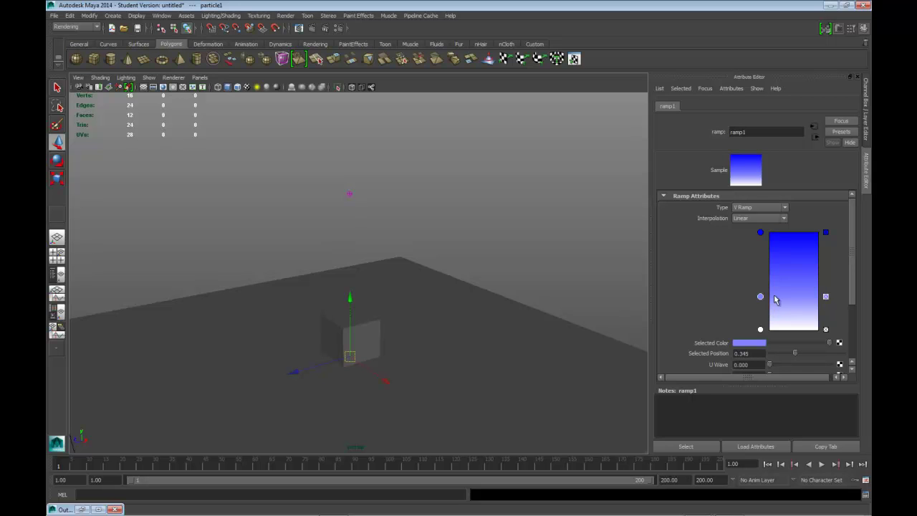
left_click_drag(760, 297, 761, 284)
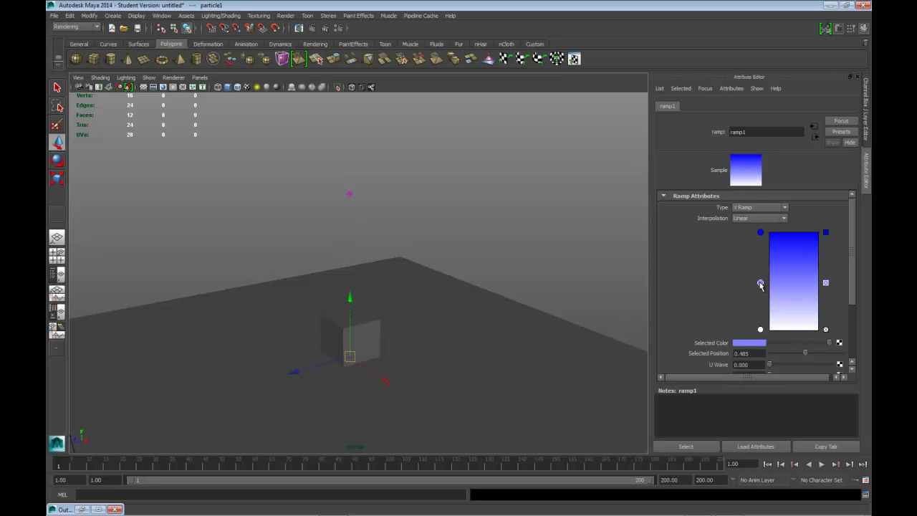
Change the ramp's white bottom colour to a light orange of about hue 30, saturation 0.353 and value 0.98.
left_click(760, 330)
left_click(759, 344)
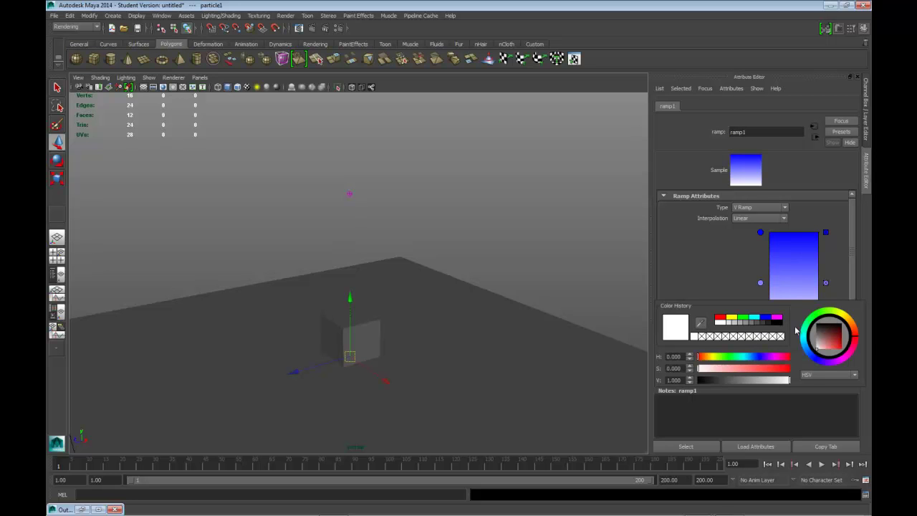
left_click_drag(850, 333, 854, 326)
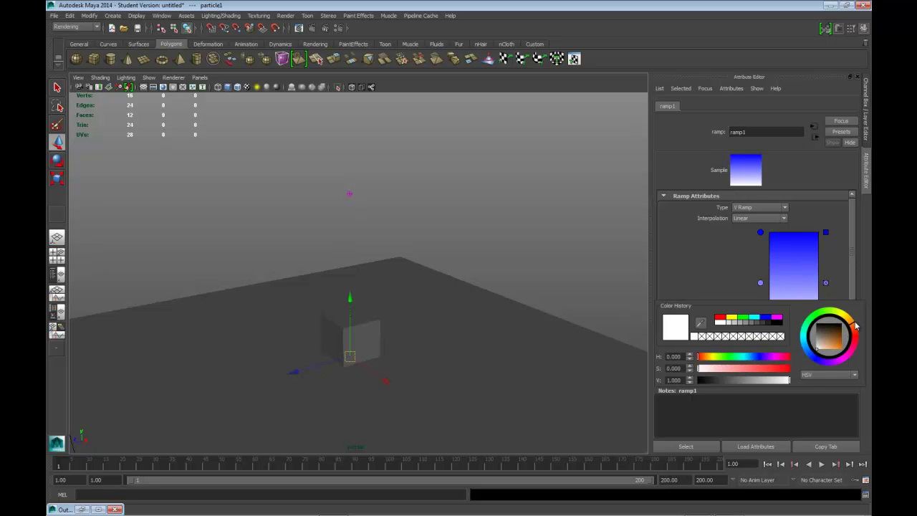
left_click(821, 347)
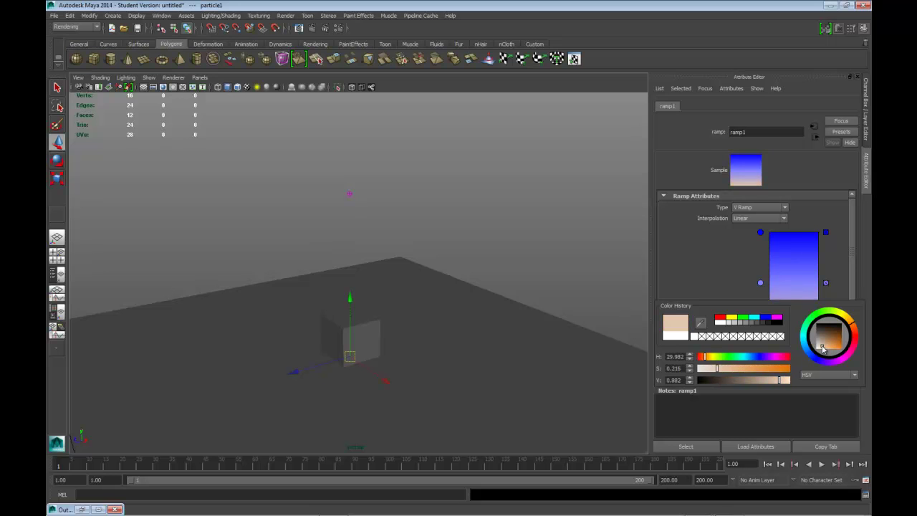
left_click_drag(822, 349, 826, 351)
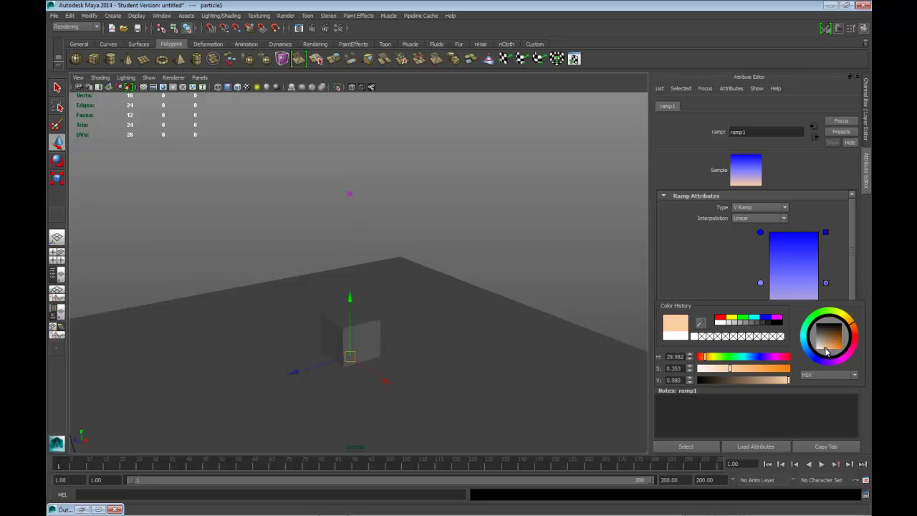
Change the ramp's middle colour to a strong orange of about hue 27.3, saturation 0.831 and value 1.
left_click(760, 283)
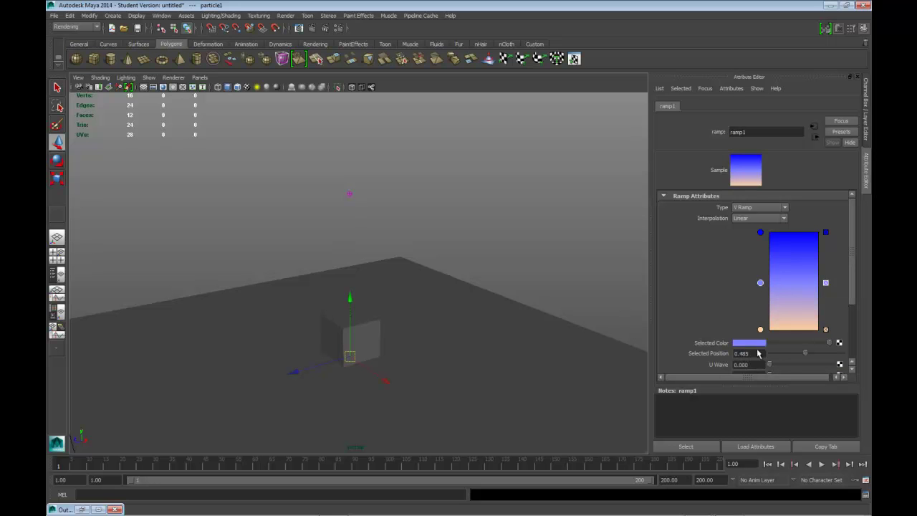
left_click(752, 346)
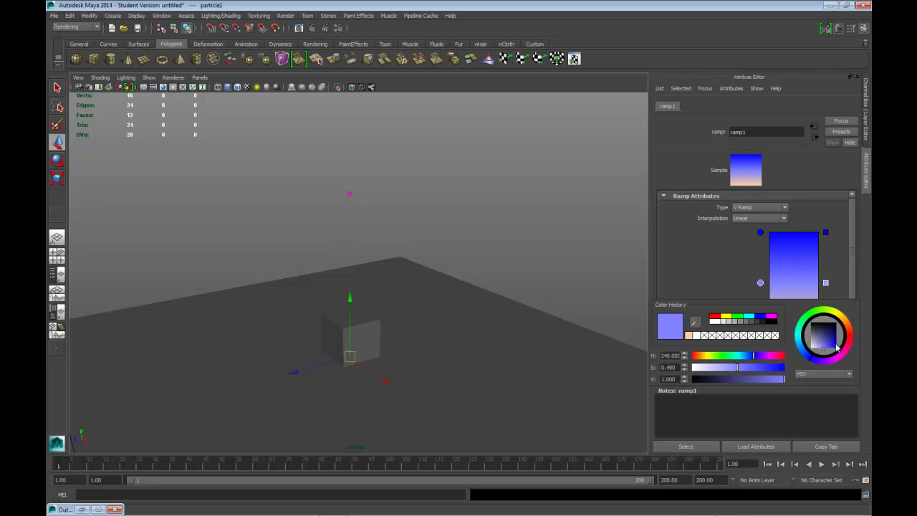
left_click_drag(853, 334, 856, 324)
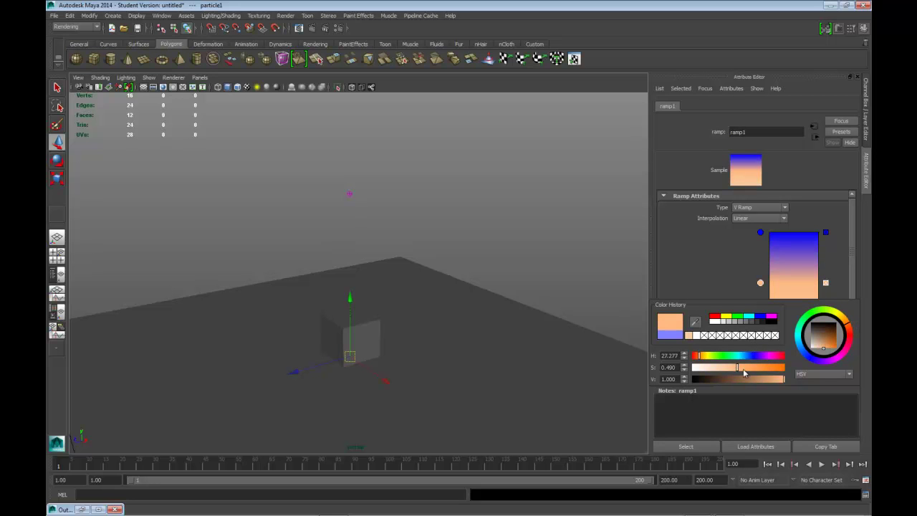
left_click_drag(737, 368, 768, 368)
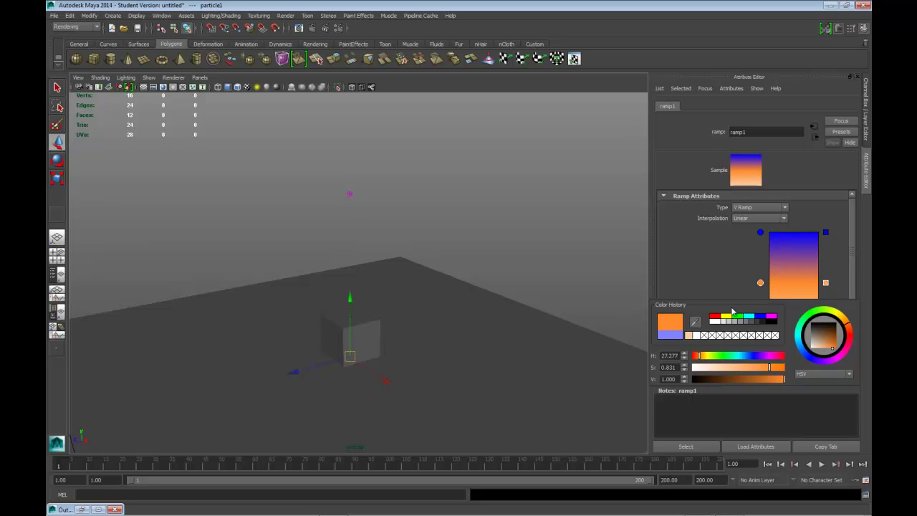
Change the ramp's blue top colour to red and lower the orange marker to about position 0.140.
left_click(760, 233)
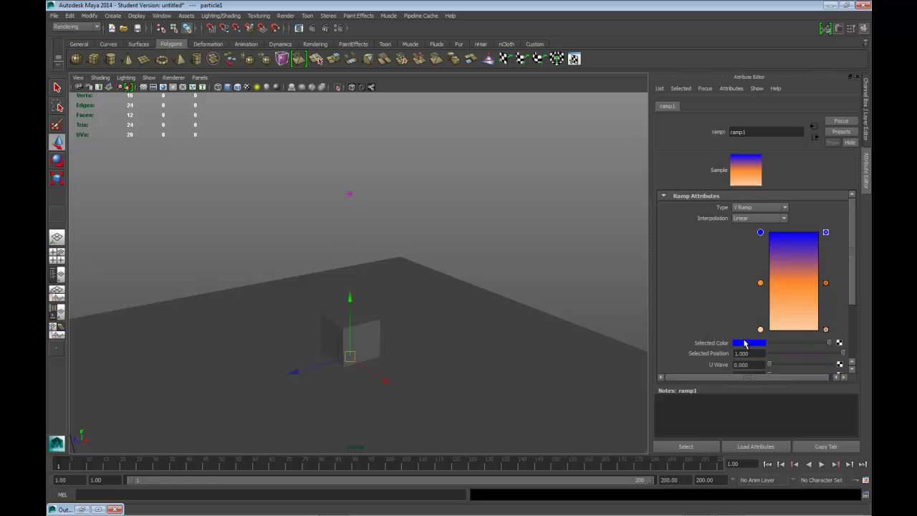
left_click(745, 343)
left_click(709, 315)
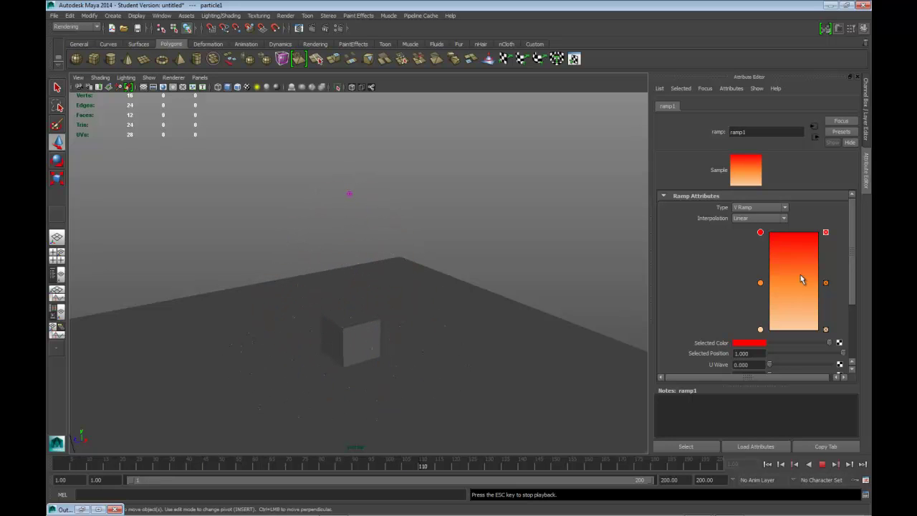
left_click(821, 464)
left_click_drag(760, 288, 761, 321)
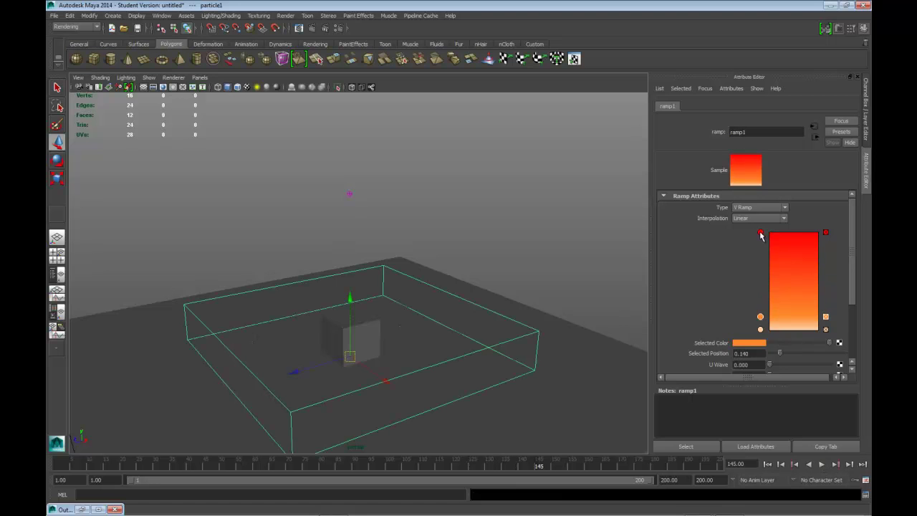
Add a colour marker between the orange and top markers at about position 0.390 and make it red.
left_click(784, 273)
left_click_drag(761, 272, 760, 293)
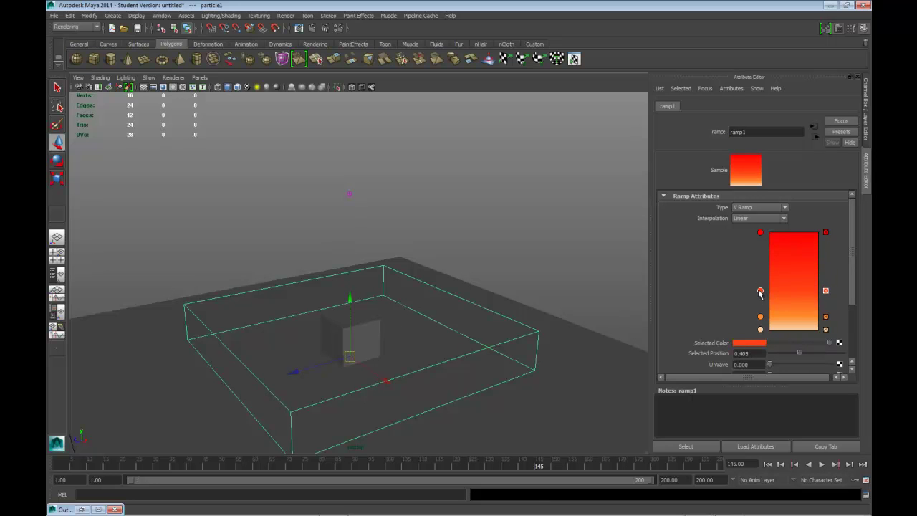
left_click(741, 344)
left_click(706, 313)
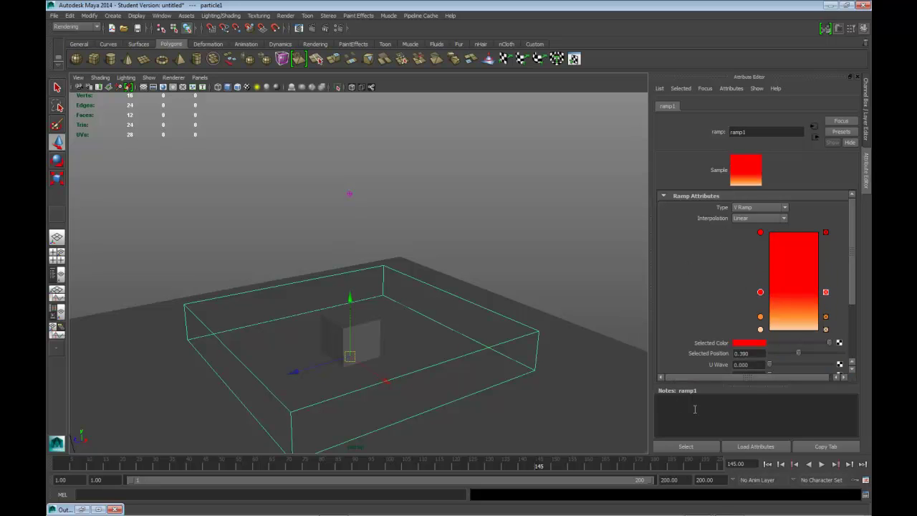
Replay the burst from the start and, during playback, reposition the orange marker near 0.130 and lower the inner red marker close above it.
left_click(767, 464)
left_click(822, 464)
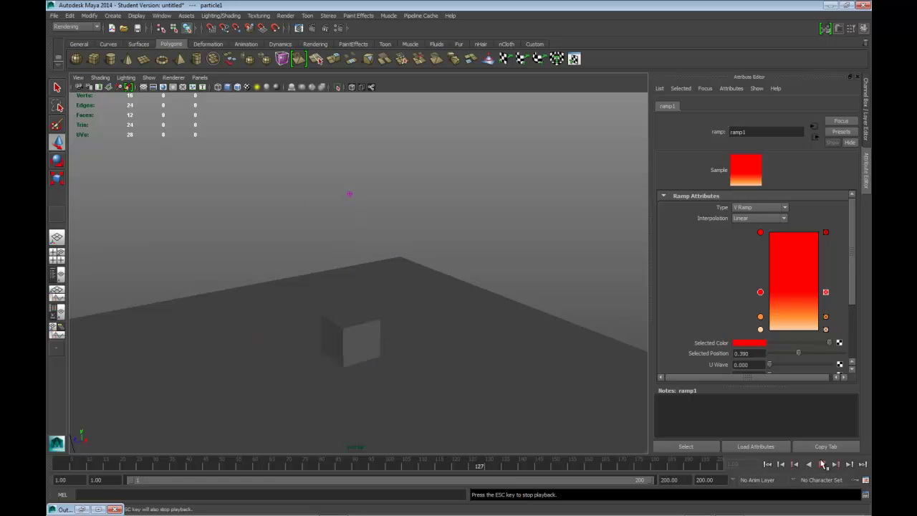
left_click_drag(761, 317, 762, 301)
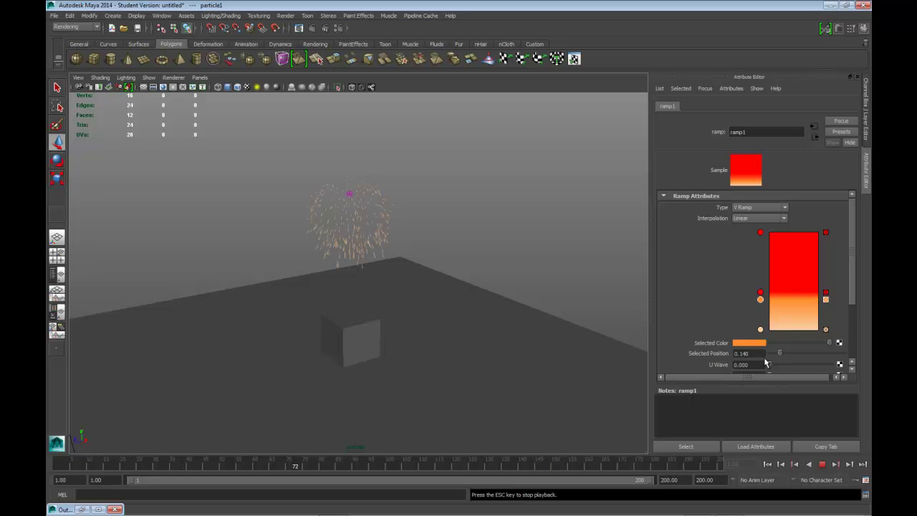
left_click_drag(760, 293, 760, 318)
left_click_drag(760, 275, 756, 306)
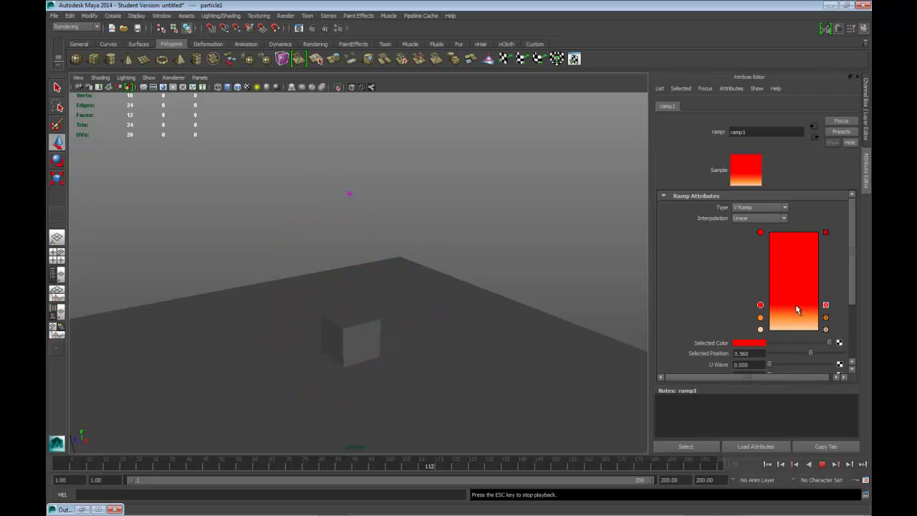
left_click_drag(760, 305, 760, 302)
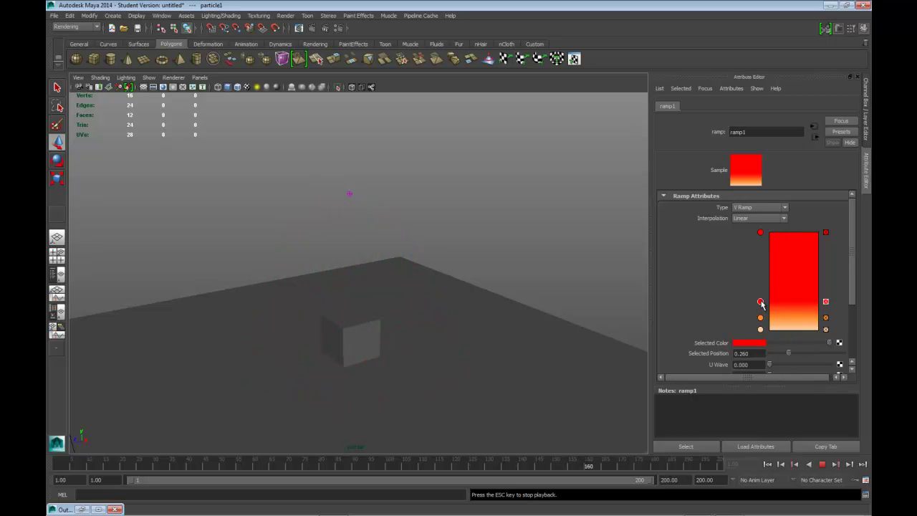
Soften the inner red marker's colour to saturation 0.608 and value 0.902, and place it at about position 0.295.
left_click(749, 343)
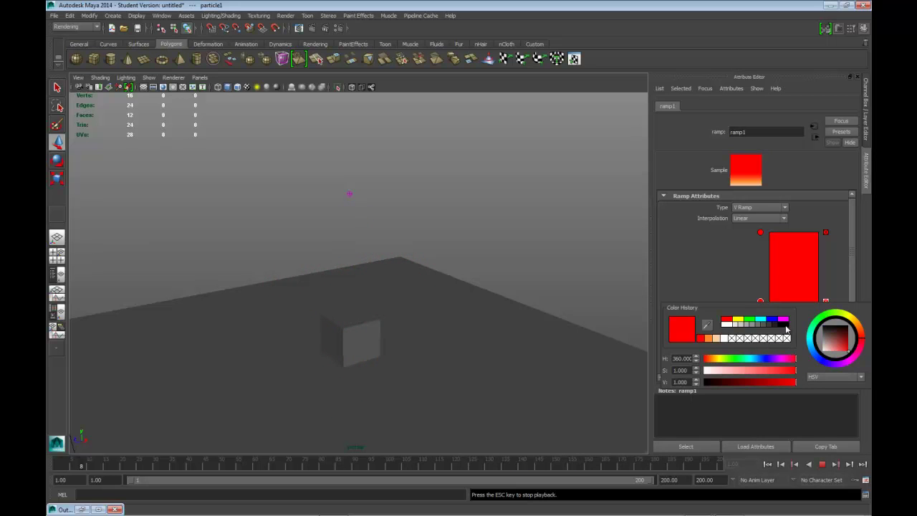
left_click(837, 352)
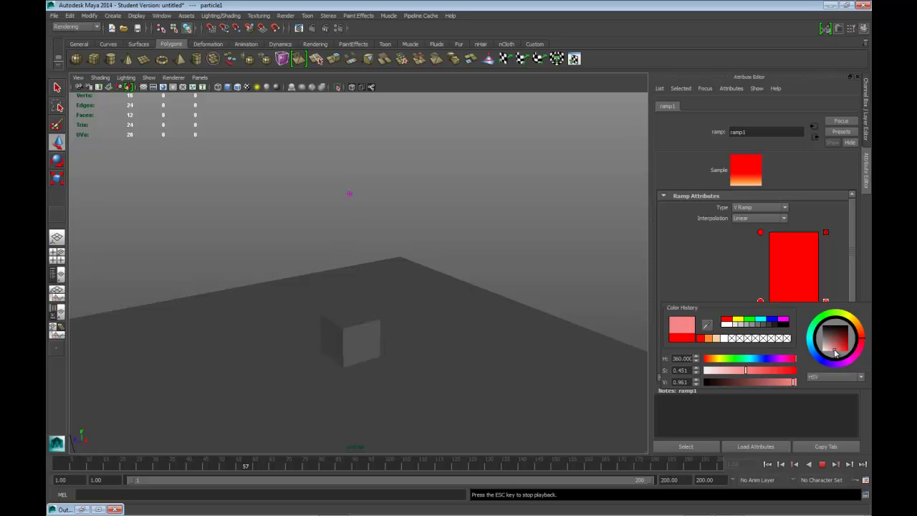
left_click_drag(836, 352, 839, 351)
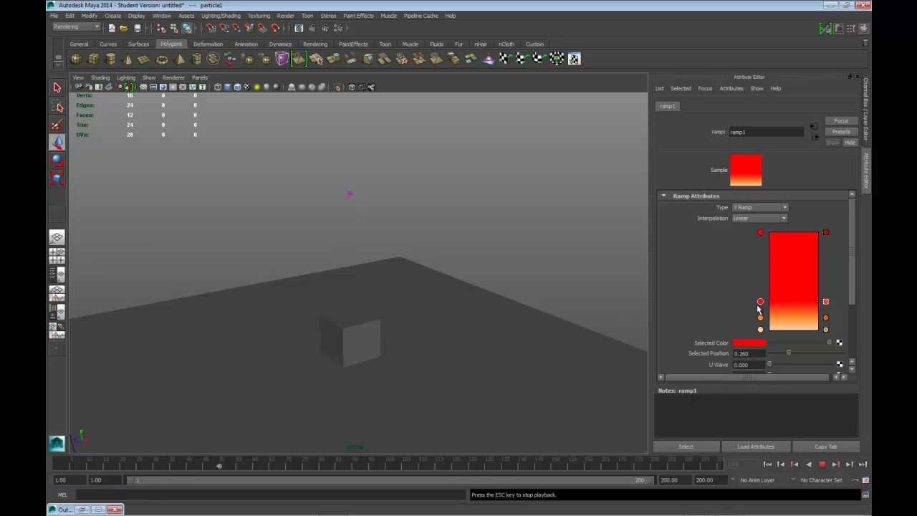
left_click_drag(760, 302, 760, 298)
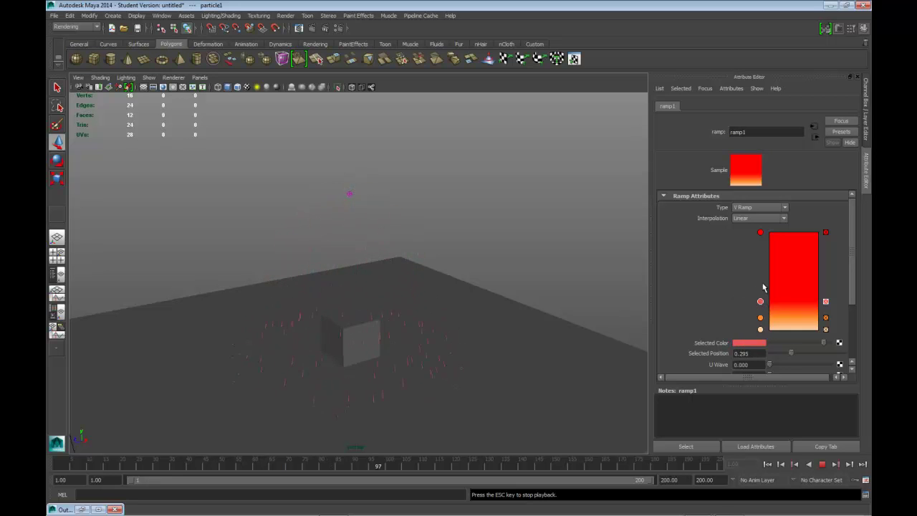
Give the ramp's top marker the same soft red from the colour history, with saturation 0.608 and value 0.902.
left_click(761, 232)
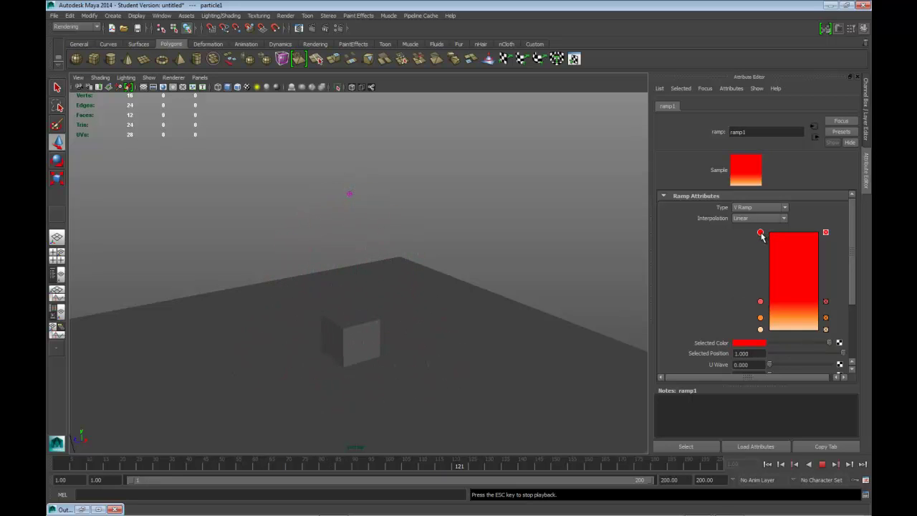
left_click(746, 344)
left_click(681, 335)
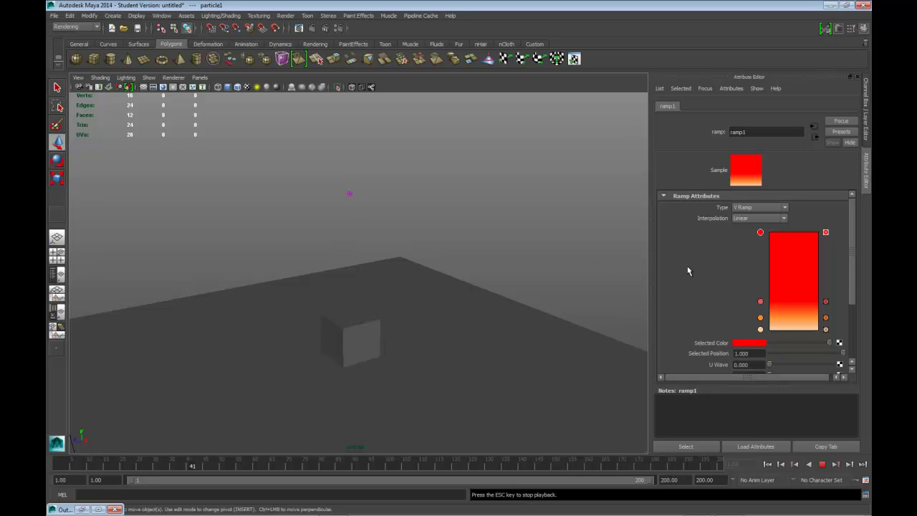
left_click(741, 344)
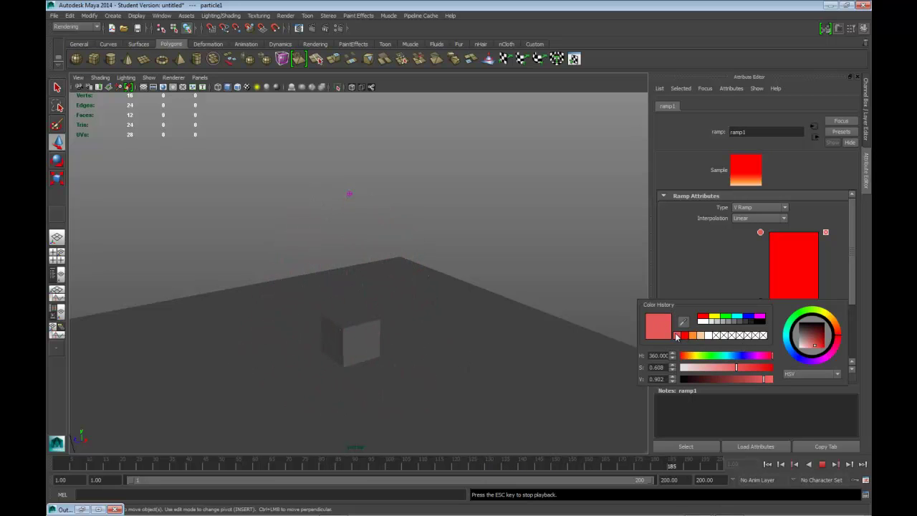
Lower the top soft-red marker to about position 0.775 and bring the inner soft-red marker down just above the orange one.
left_click_drag(762, 304, 760, 285)
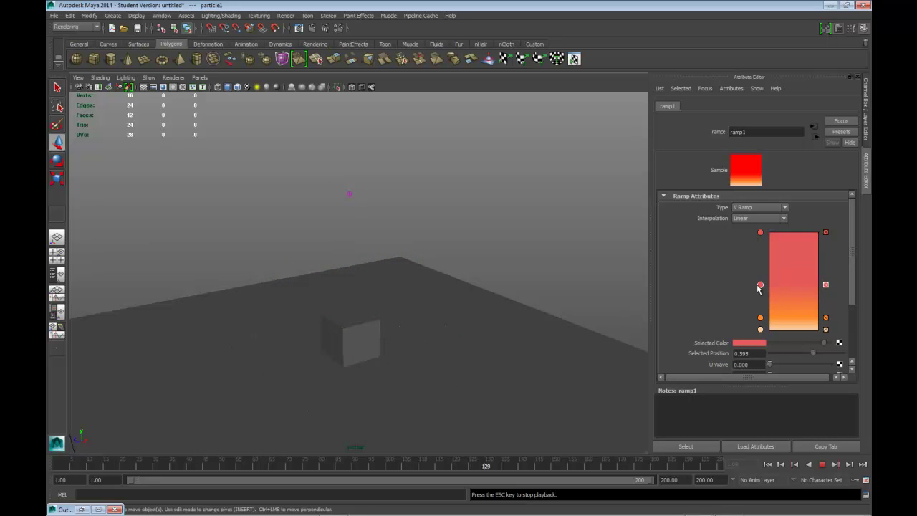
left_click_drag(760, 232, 760, 253)
left_click_drag(760, 285, 761, 308)
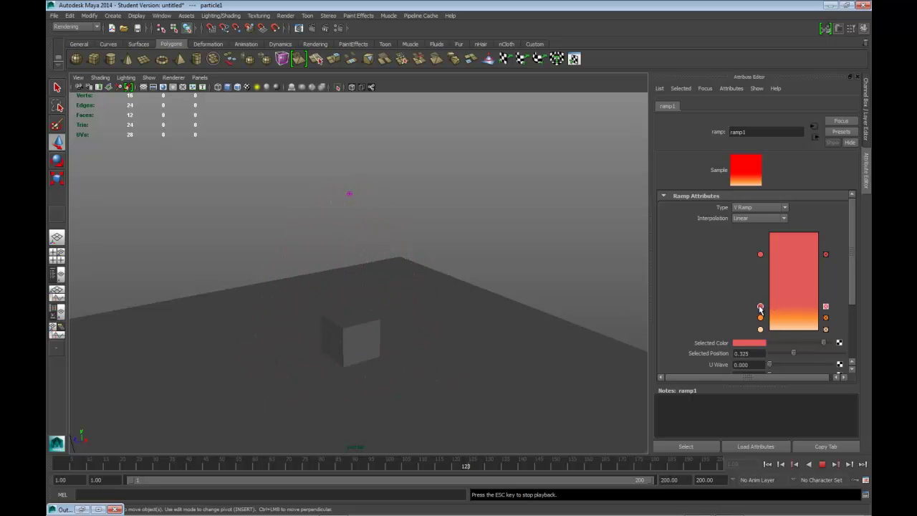
Change the ramp's bottom colour to near-white with saturation 0 and value 0.98.
left_click(760, 317)
left_click(760, 328)
left_click(757, 343)
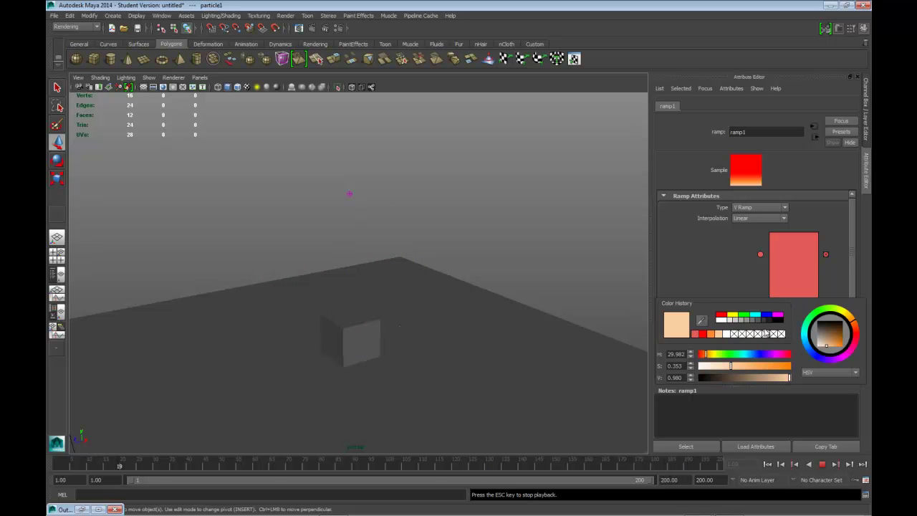
left_click(715, 370)
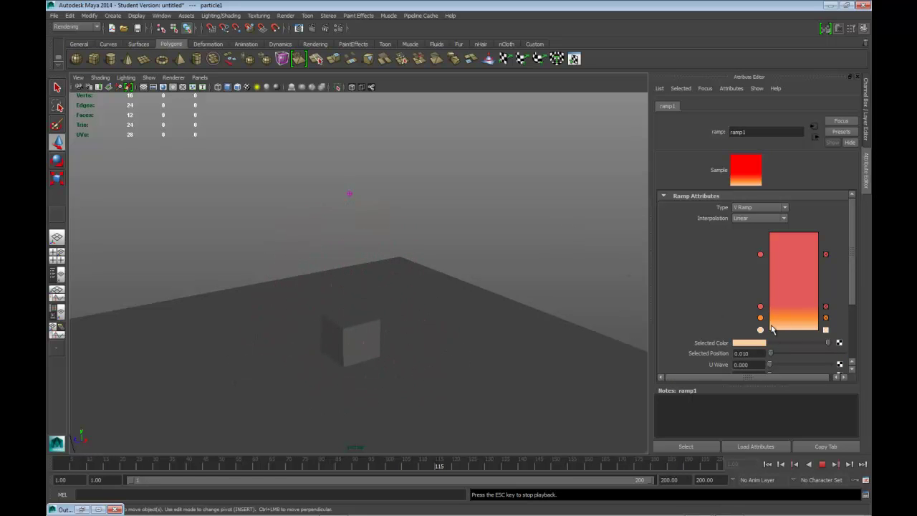
Change the ramp's bottom colour to the strong orange stored in the colour history.
left_click(761, 331)
left_click(758, 342)
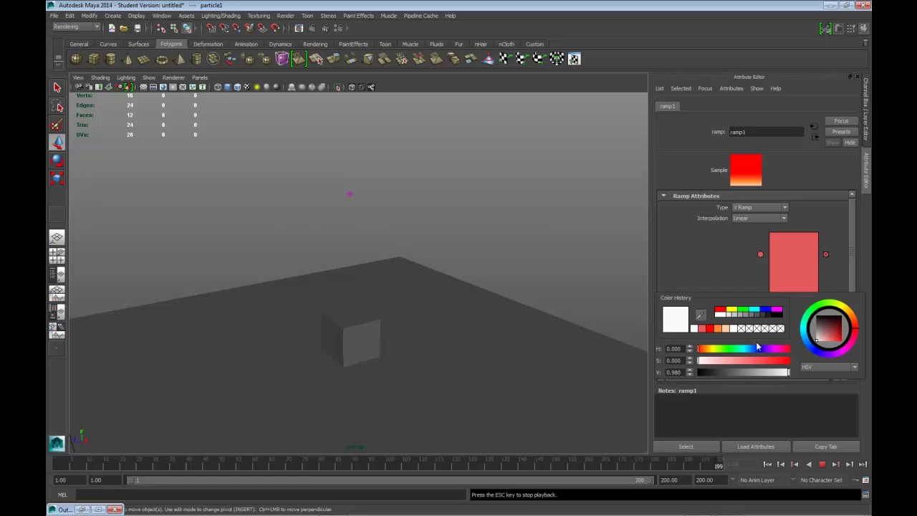
left_click(716, 329)
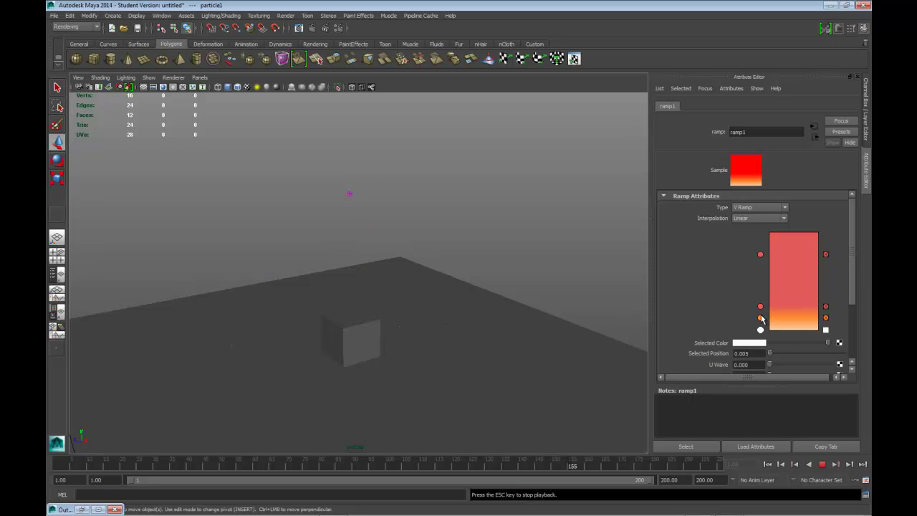
Raise the orange marker and the inner soft-red marker slightly on the ramp, spacing them further apart.
mouse_move(761, 308)
left_mouse_down()
mouse_move(760, 298)
mouse_move(761, 313)
left_mouse_up()
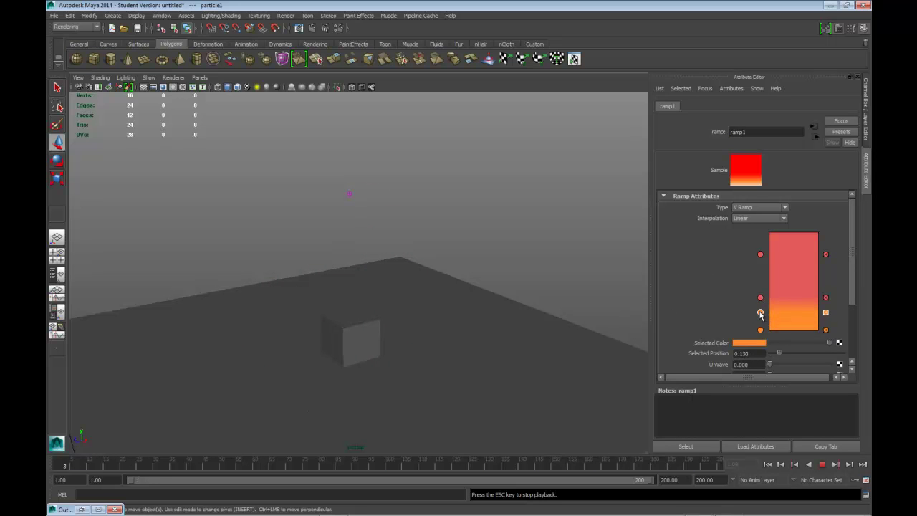
left_click(760, 255)
left_click(758, 343)
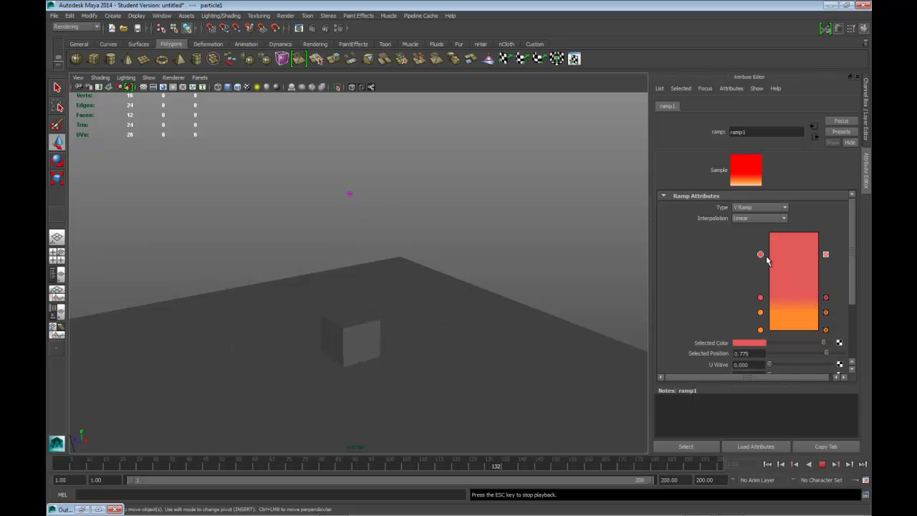
left_click_drag(760, 298, 760, 293)
Change the ramp's bottom colour to a pale blue of about hue 231, saturation 0.196 and value 0.902.
left_click(760, 329)
left_click(744, 343)
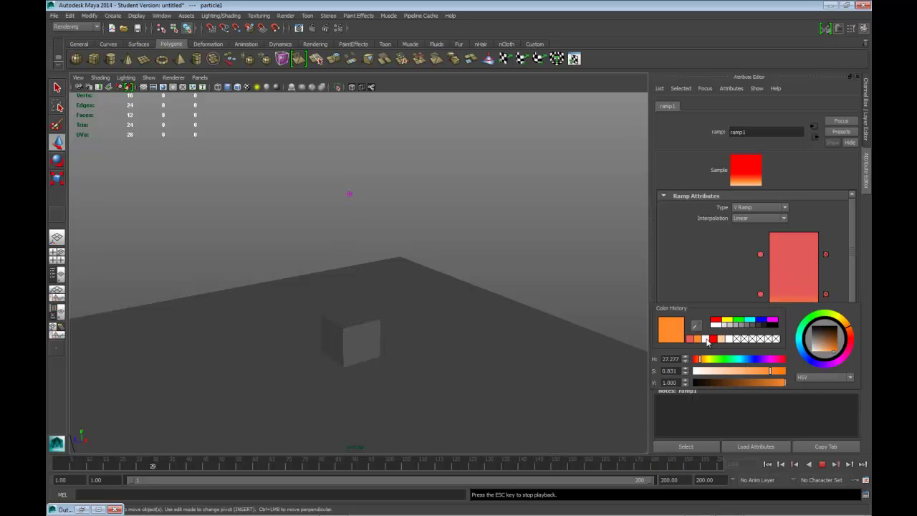
left_click(822, 351)
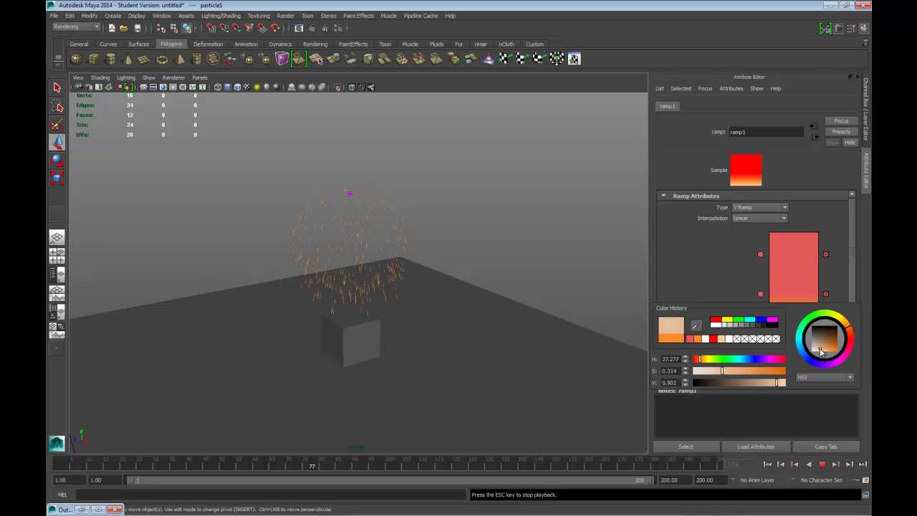
left_click(817, 349)
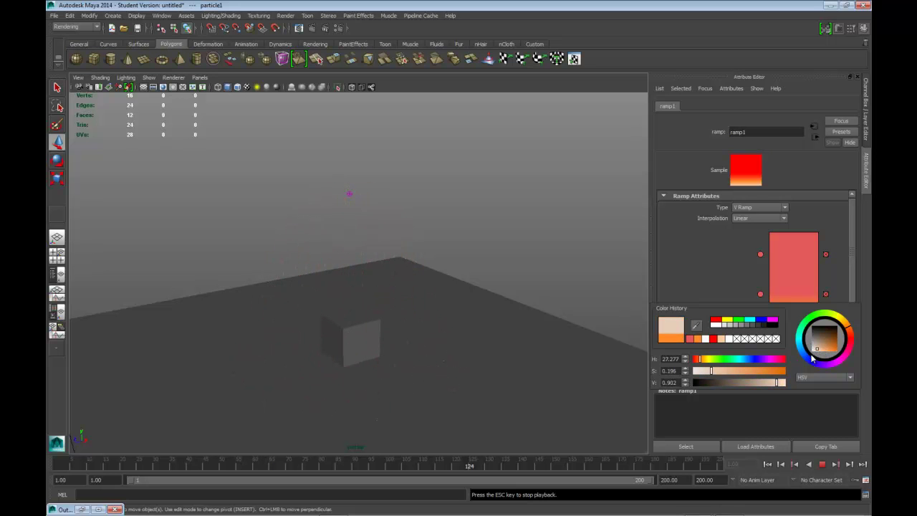
left_click(810, 360)
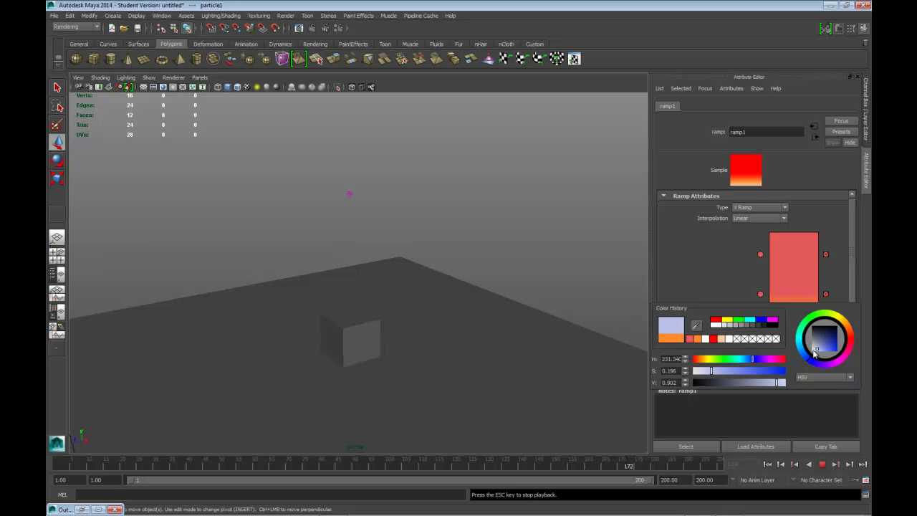
left_click(820, 351)
left_click(817, 349)
Stop the playback at frame 115 and deselect the particles.
left_click(761, 331)
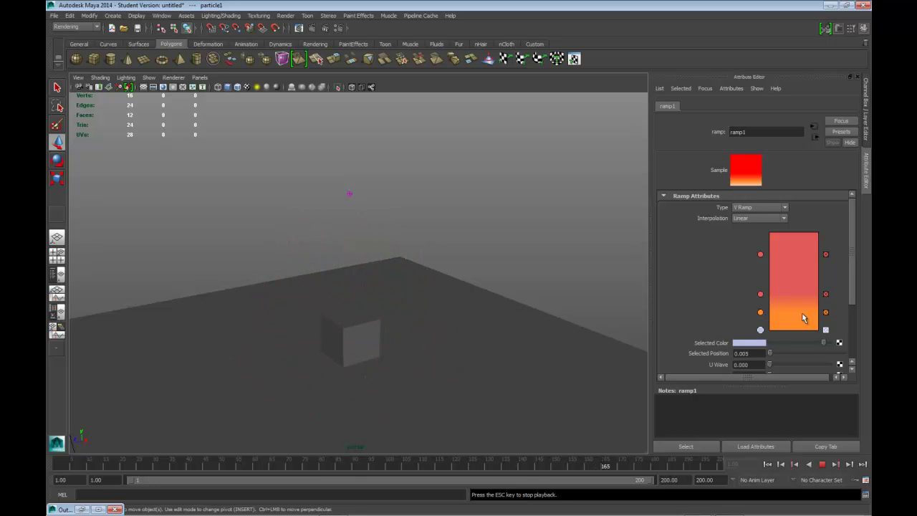
left_click(822, 464)
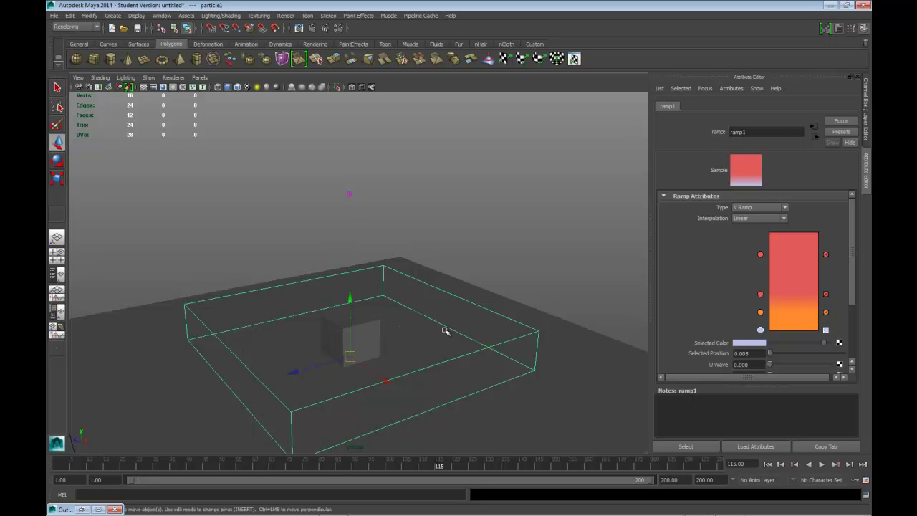
left_click(501, 237)
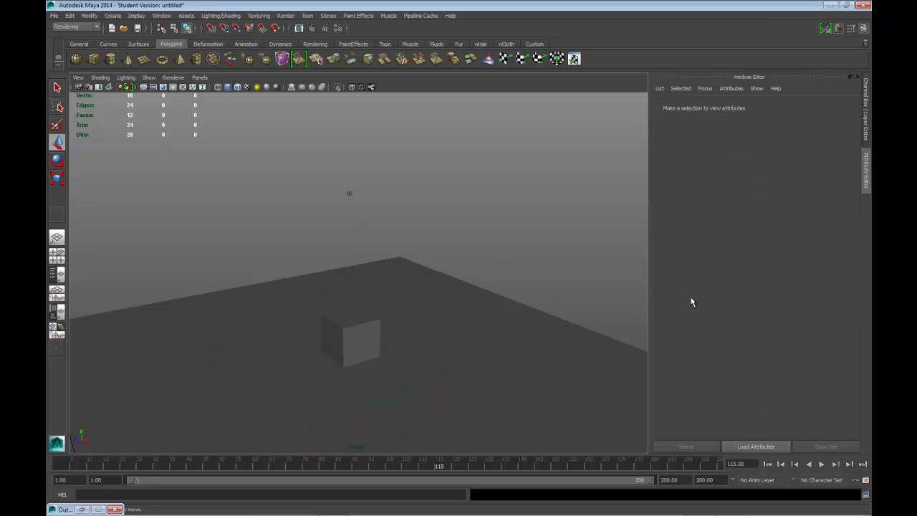
Select the particles and play the simulation from the first frame to check the spark burst, stopping the playback after the sparks die.
left_click(317, 340)
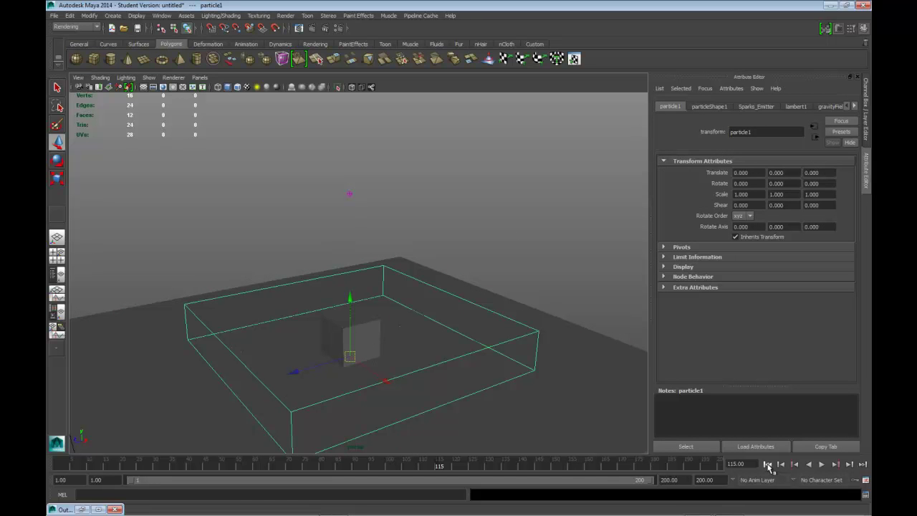
left_click(767, 464)
left_click(821, 465)
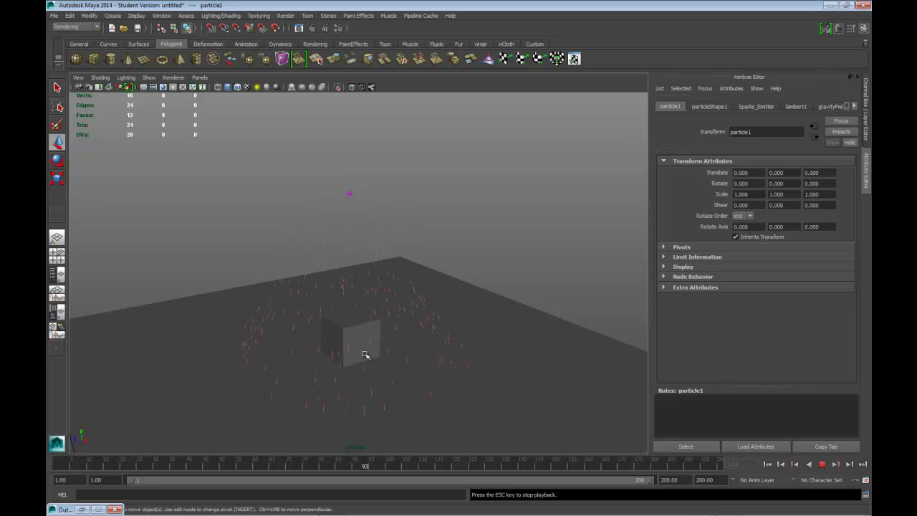
left_click(821, 464)
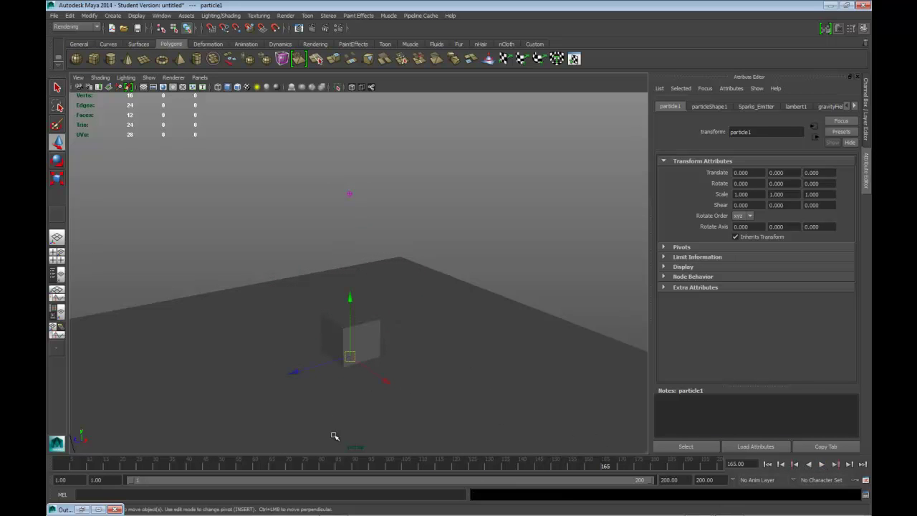
Bring up the Outliner and set the Lifespan of particleShape1 to 3.000.
left_click(82, 508)
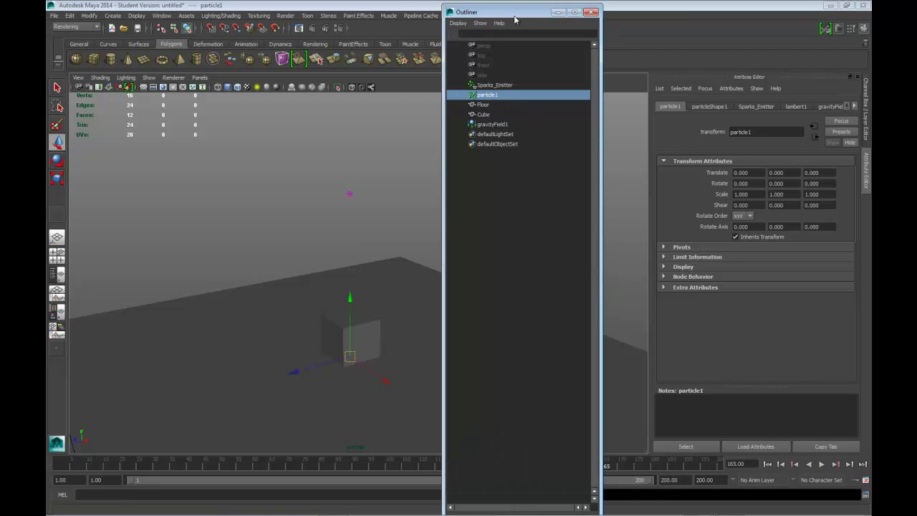
left_click_drag(511, 12, 422, 14)
left_click(720, 107)
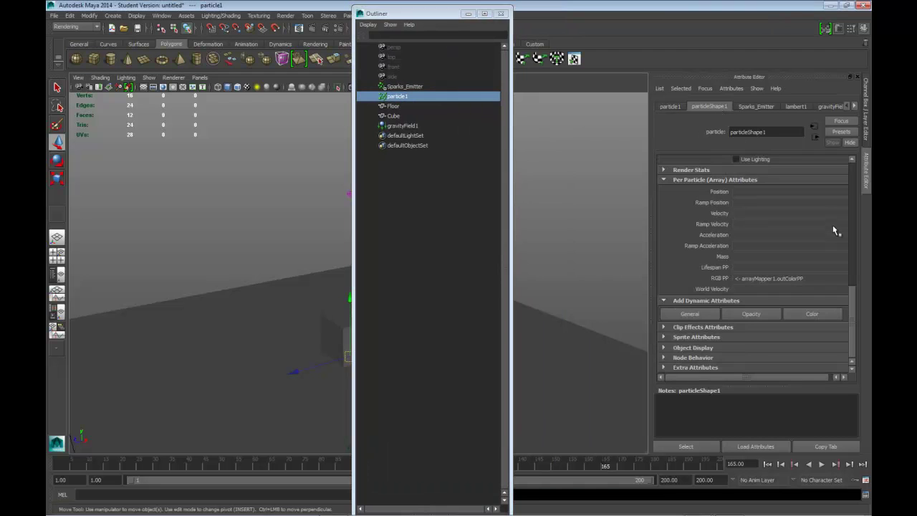
mouse_move(857, 304)
left_mouse_down()
mouse_move(855, 205)
mouse_move(863, 216)
left_mouse_up()
left_click_drag(760, 243, 722, 244)
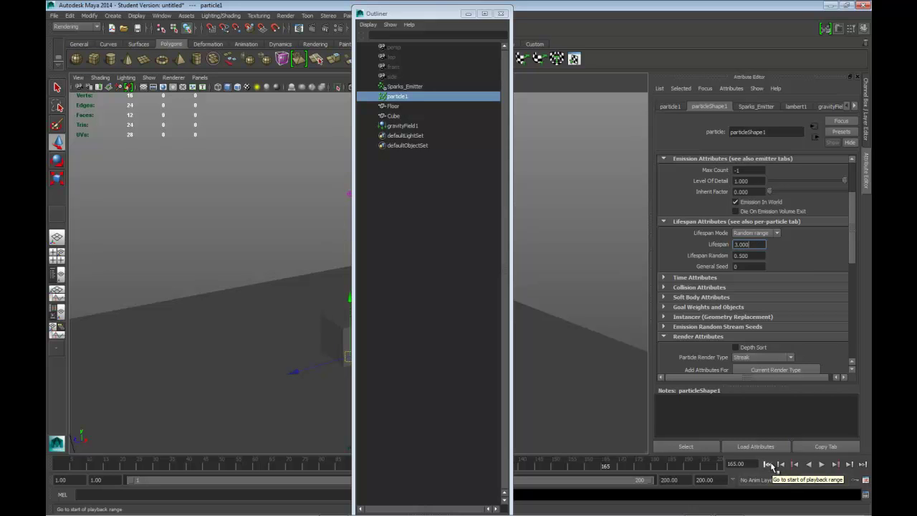
Play the simulation from the first frame with the Outliner moved clear of the viewport, and stop the playback.
left_click(767, 464)
left_click(821, 464)
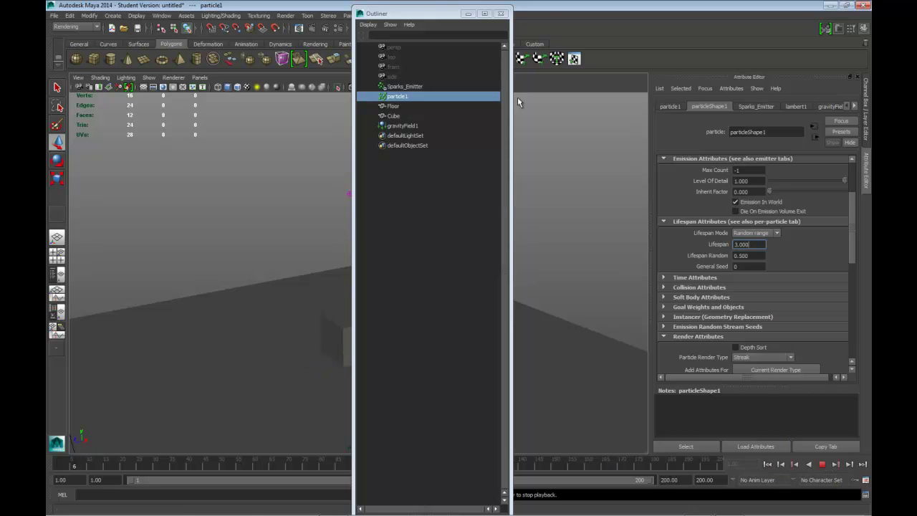
left_click_drag(451, 14, 629, 14)
left_click_drag(782, 24, 787, 26)
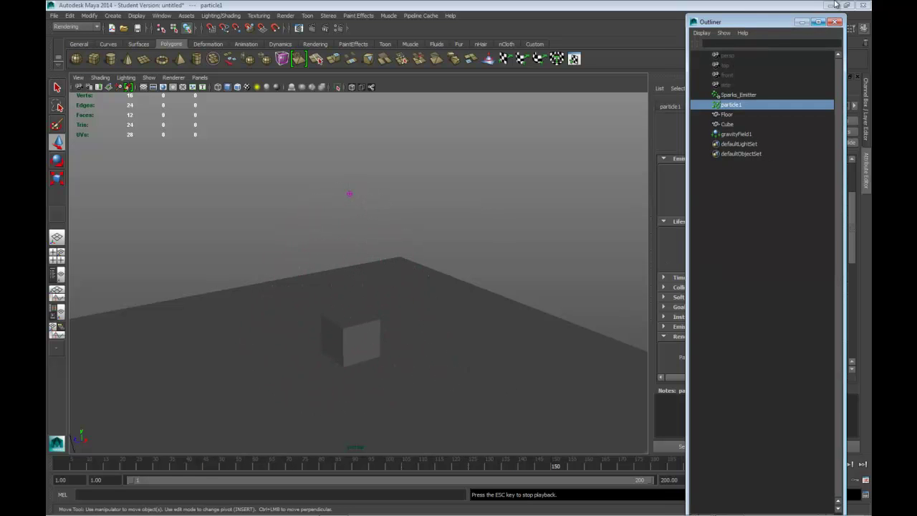
left_click_drag(788, 24, 547, 18)
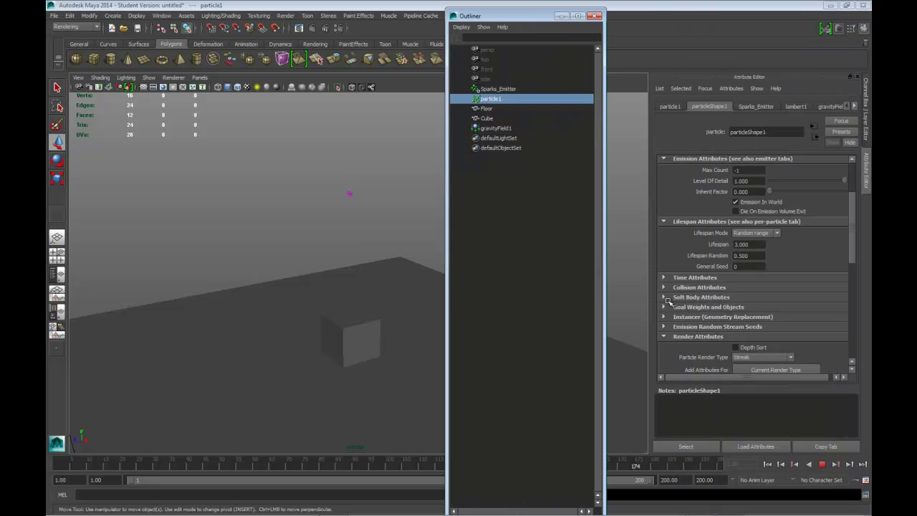
left_click(821, 463)
Set the Lifespan of particleShape1 to 2.000 and replay the simulation, minimizing the Outliner.
left_click(733, 244)
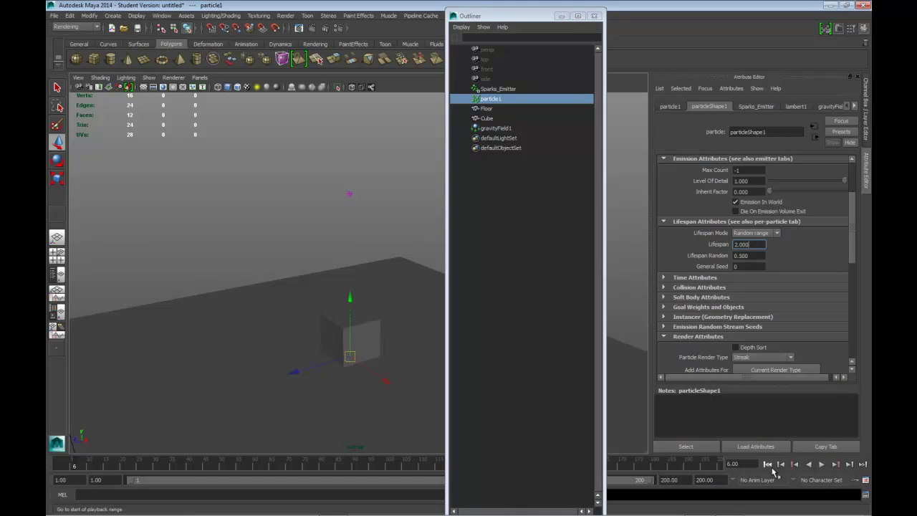
left_click(822, 463)
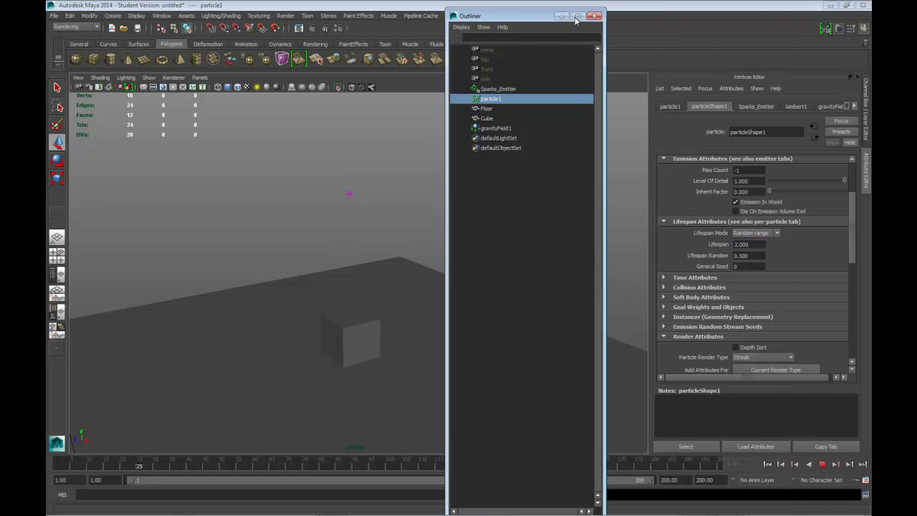
left_click_drag(544, 16, 727, 17)
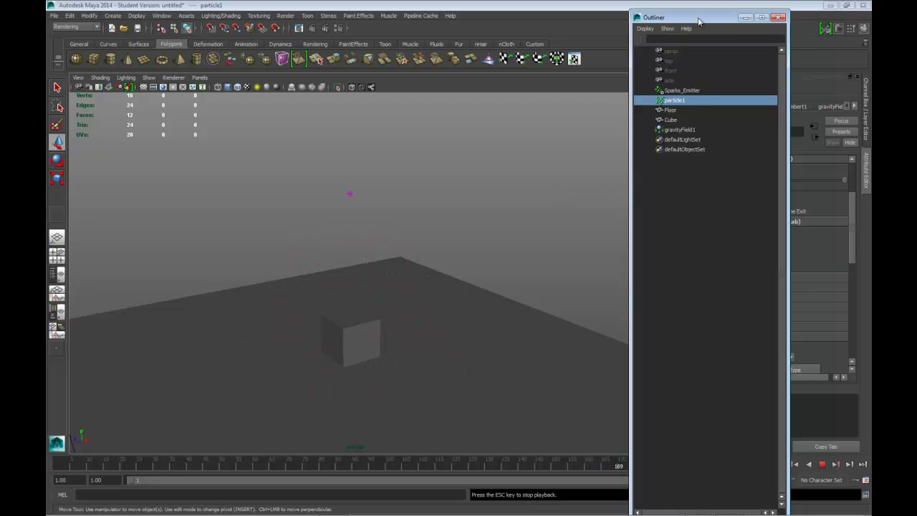
left_click_drag(698, 21, 725, 18)
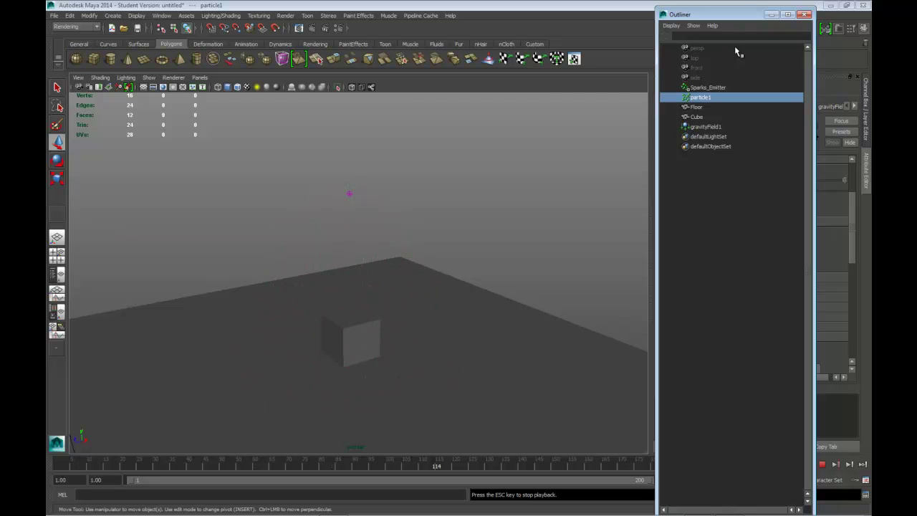
left_click_drag(739, 15, 725, 15)
left_click(758, 14)
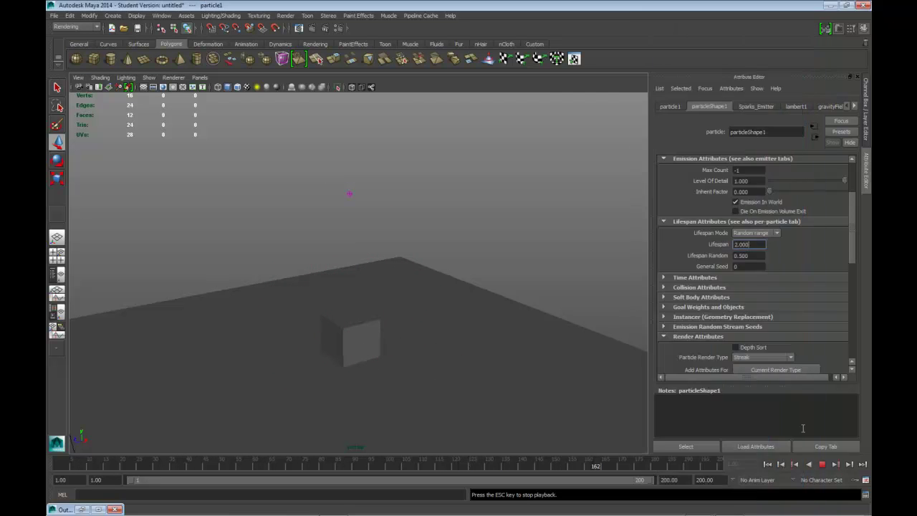